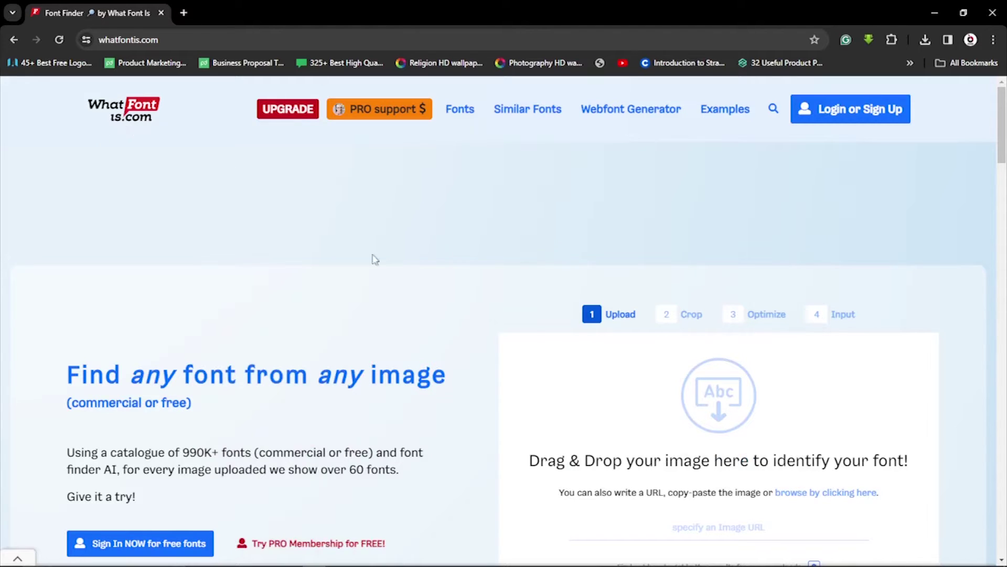
- Drag the bassy image from the Downloads folder onto the WhatFontIs Drag & Drop area
{"action": "mouse_move", "coordinate": [130, 564]}
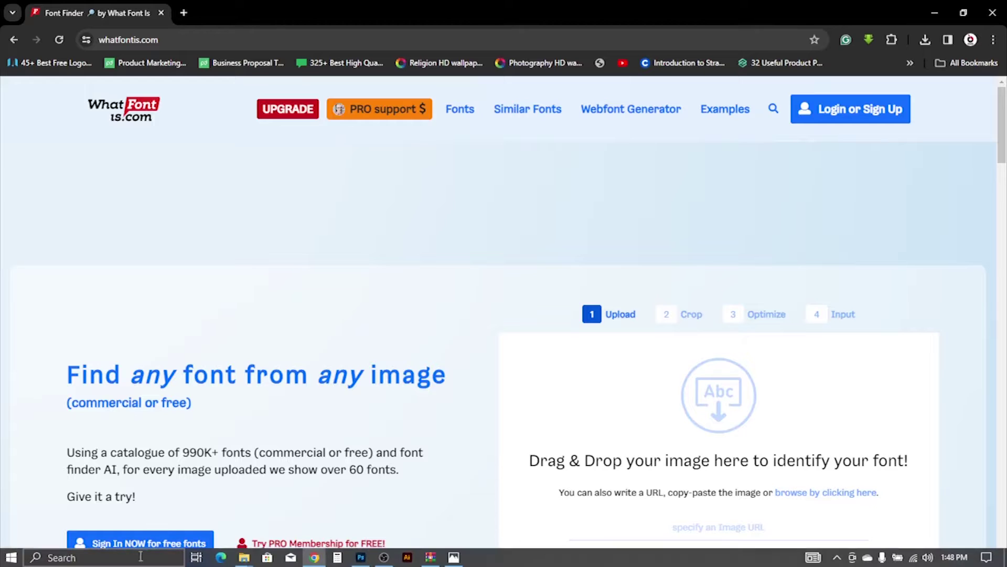
{"action": "mouse_move", "coordinate": [245, 560]}
{"action": "left_click", "coordinate": [204, 501]}
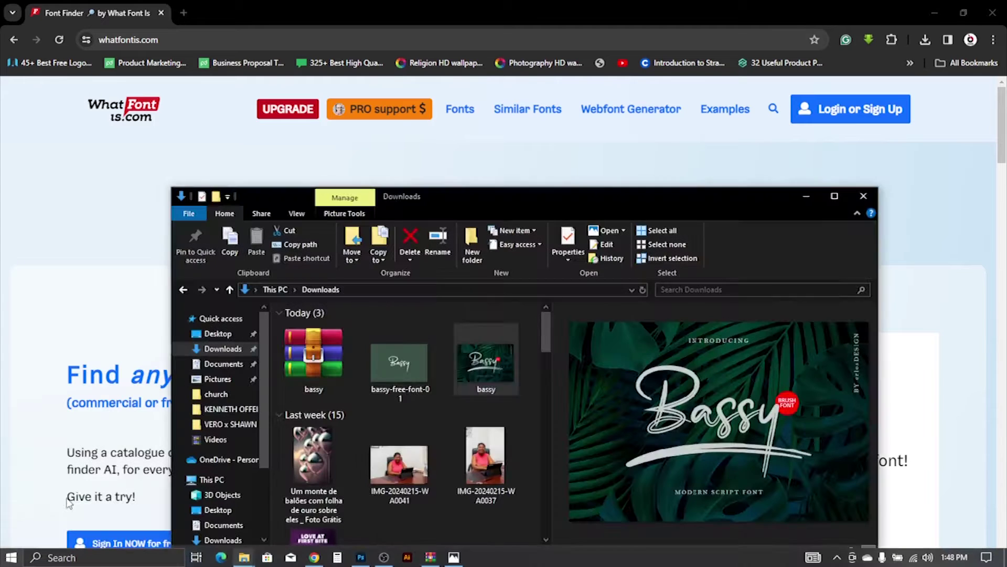
{"action": "left_click", "coordinate": [420, 366]}
{"action": "left_click", "coordinate": [478, 362]}
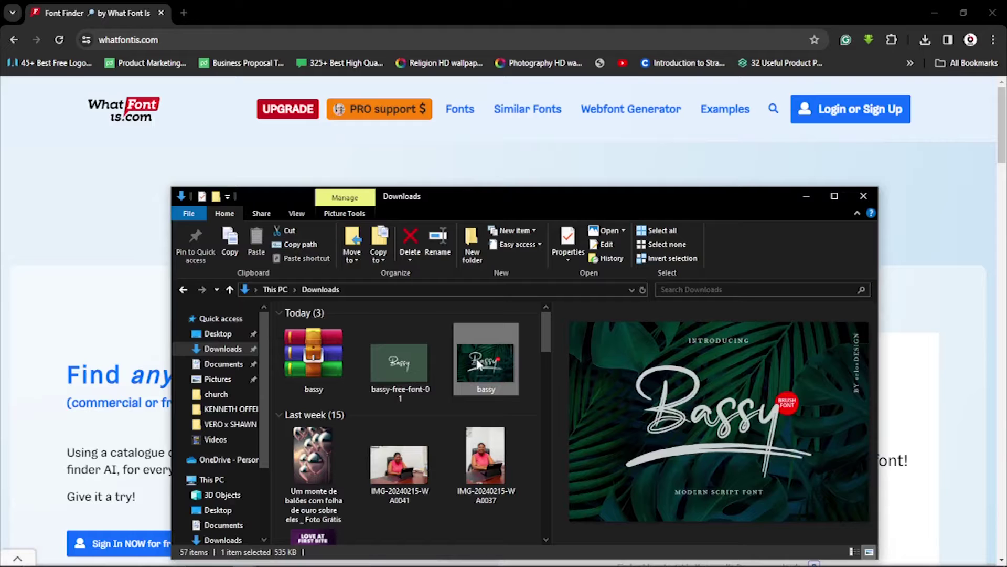
{"action": "left_click_drag", "start_coordinate": [478, 363], "coordinate": [913, 405]}
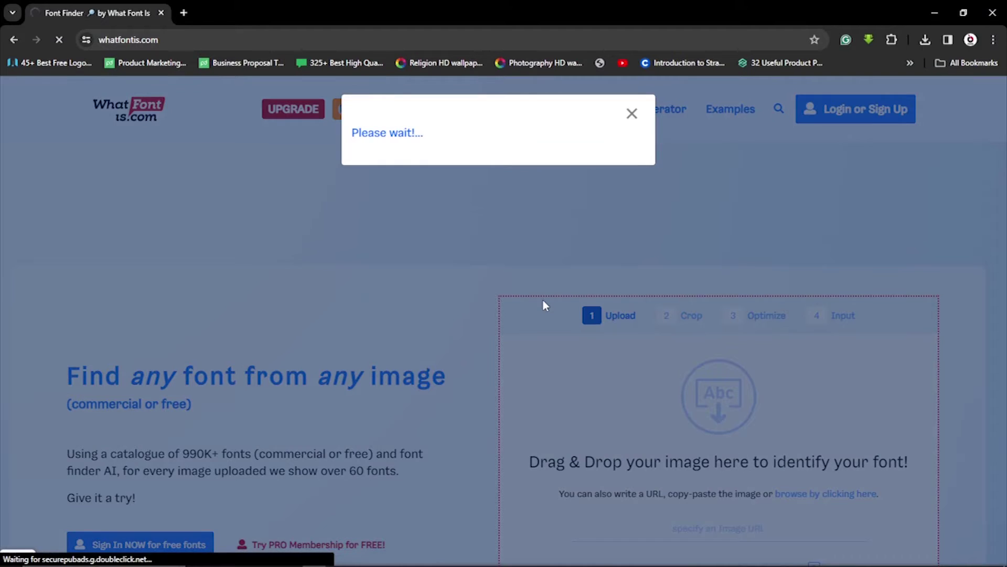
- Tighten the crop box's right and bottom edges around 'Bassy' and continue to the Optimize step
{"action": "scroll", "coordinate": [526, 302], "scroll_direction": "down", "scroll_amount": 4}
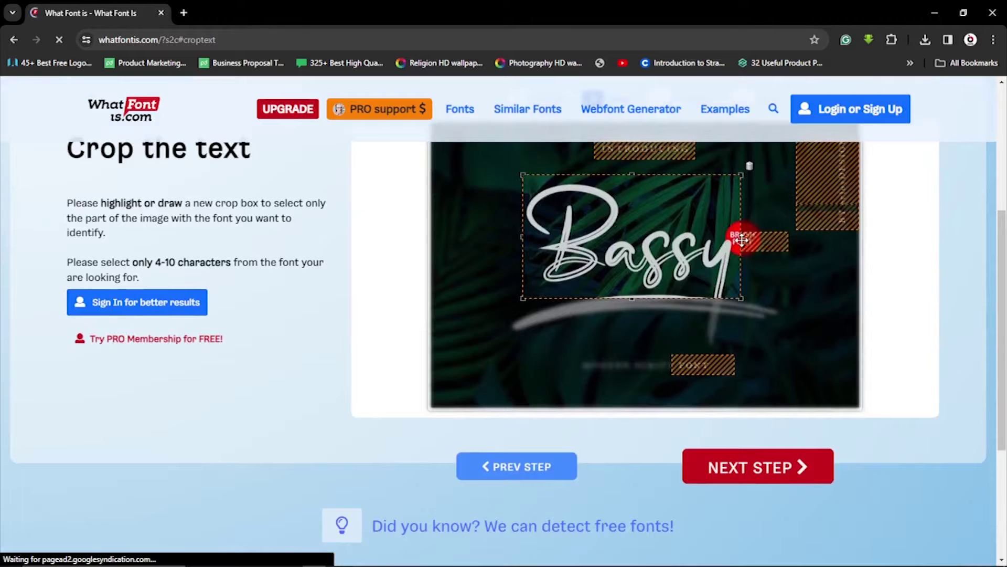
{"action": "left_click_drag", "start_coordinate": [741, 240], "coordinate": [763, 241]}
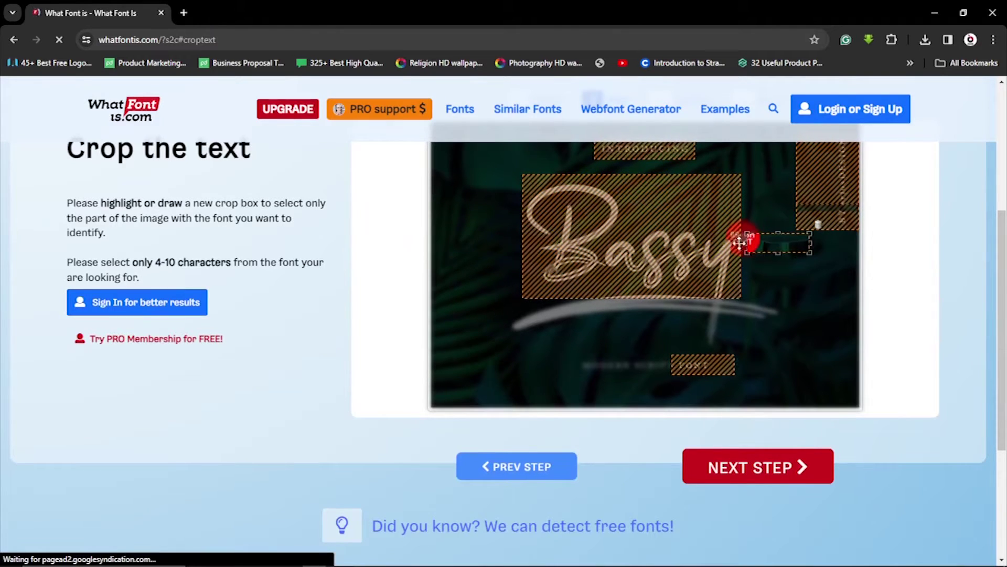
{"action": "left_click", "coordinate": [737, 236]}
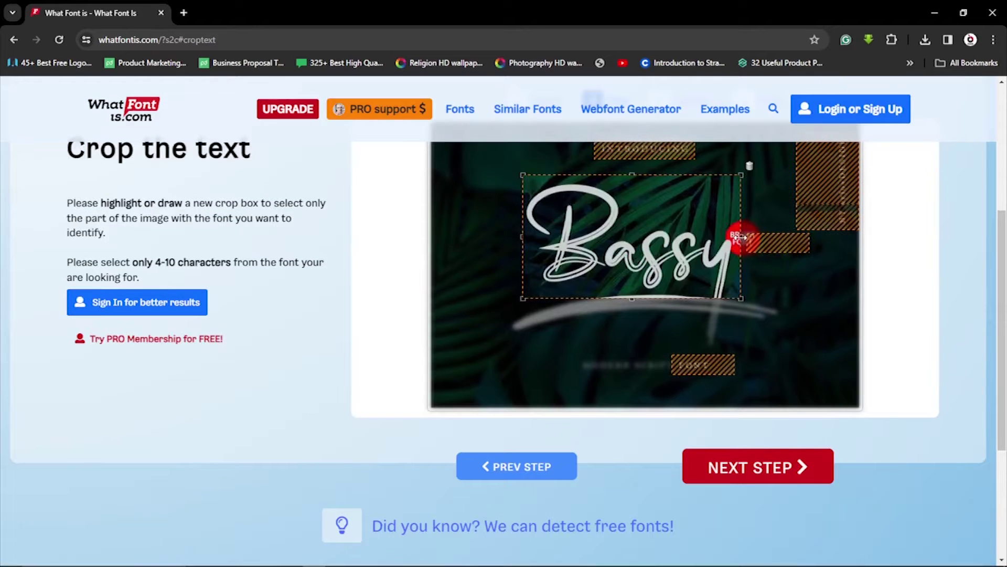
{"action": "left_click_drag", "start_coordinate": [739, 237], "coordinate": [734, 242]}
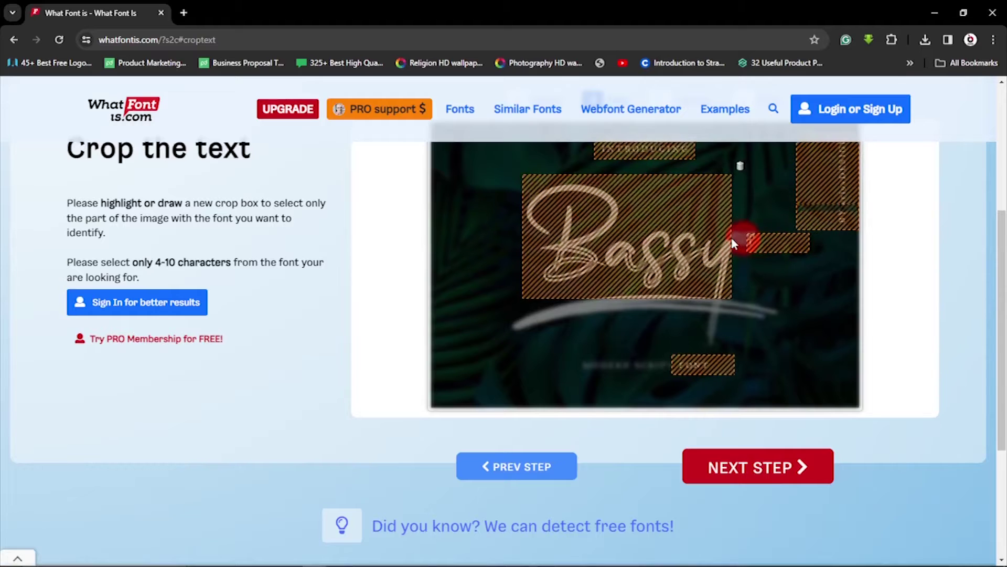
{"action": "left_click", "coordinate": [735, 243]}
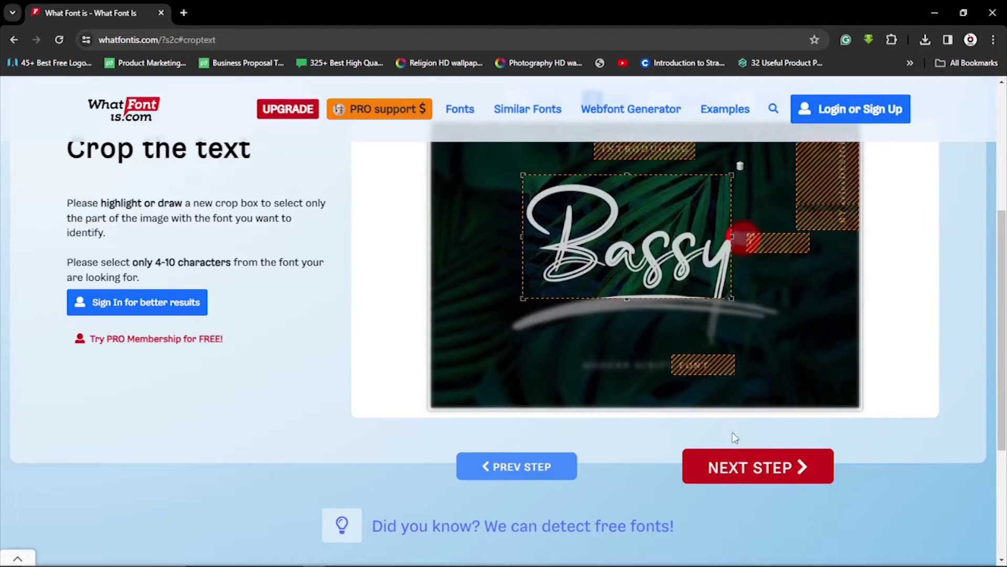
{"action": "left_click_drag", "start_coordinate": [623, 297], "coordinate": [626, 293]}
{"action": "left_click", "coordinate": [626, 293]}
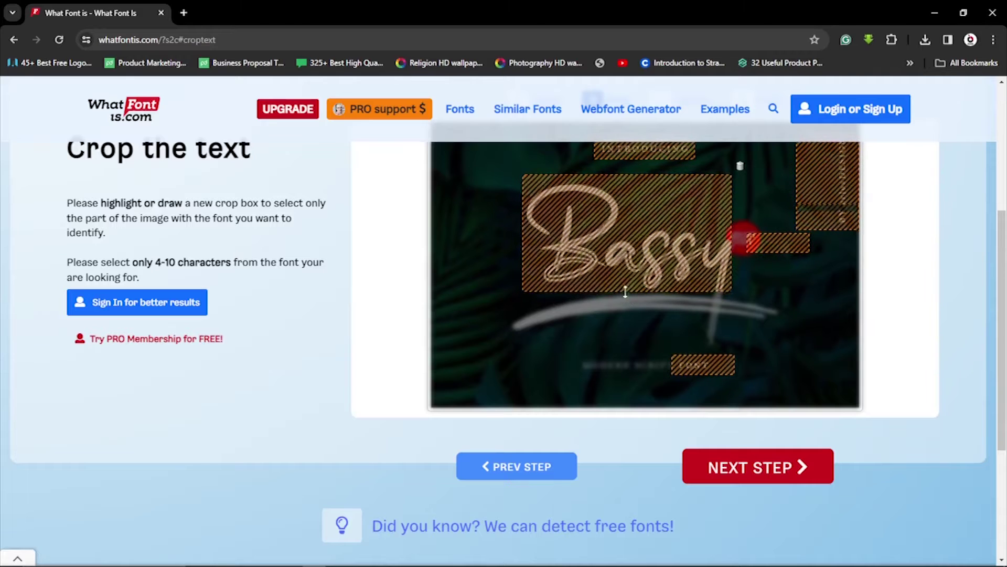
{"action": "left_click", "coordinate": [750, 475]}
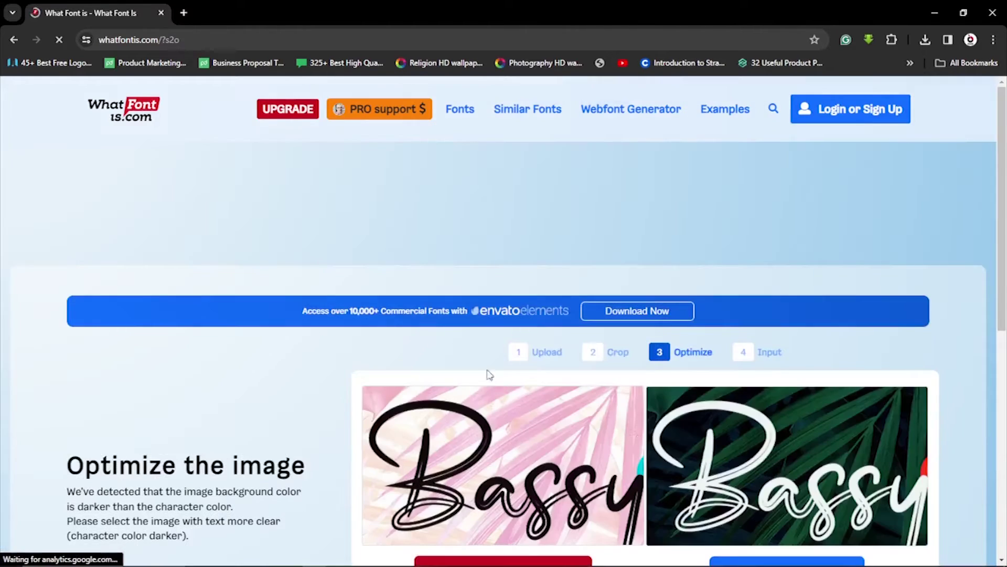
- Choose the alternative, non-recommended image version, review the character step, then return to Optimize
{"action": "scroll", "coordinate": [498, 367], "scroll_direction": "down", "scroll_amount": 3}
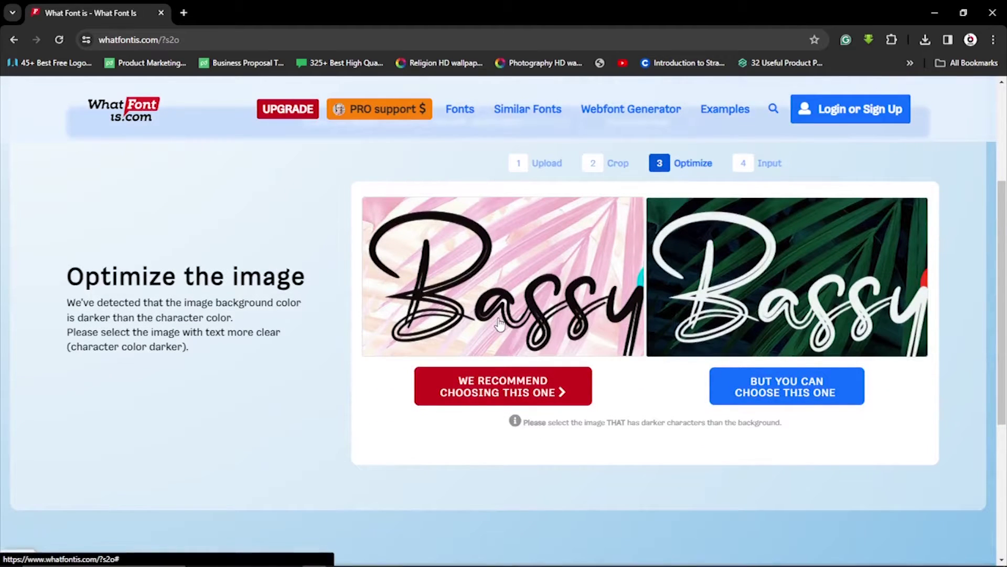
{"action": "left_click", "coordinate": [771, 383]}
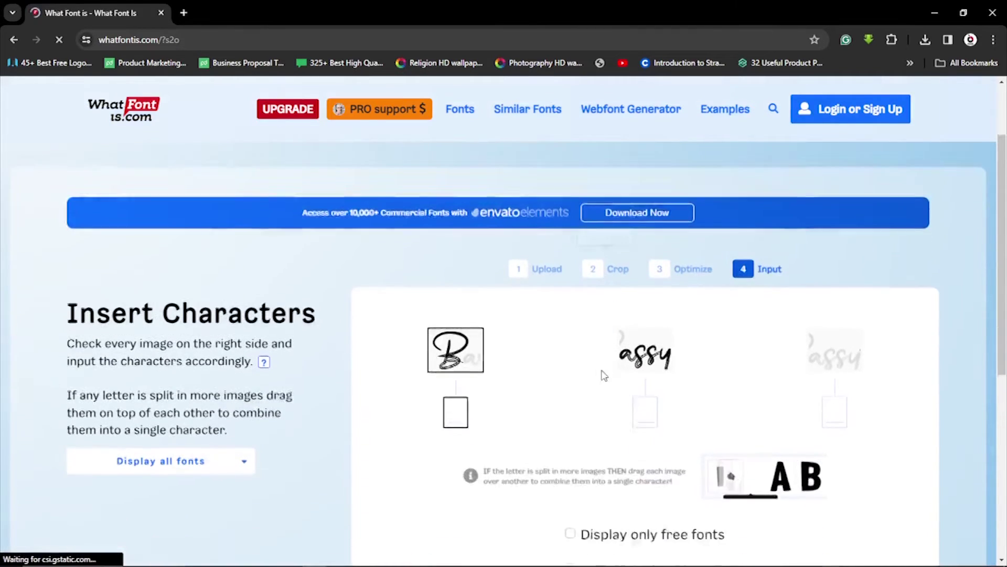
{"action": "scroll", "coordinate": [603, 374], "scroll_direction": "down", "scroll_amount": 2}
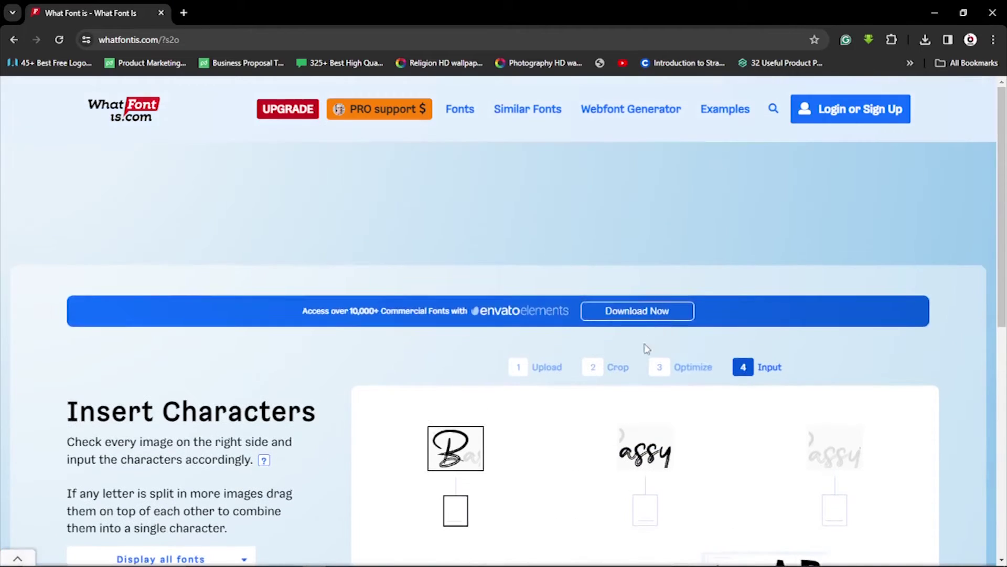
{"action": "scroll", "coordinate": [645, 325], "scroll_direction": "down", "scroll_amount": 2}
{"action": "scroll", "coordinate": [605, 315], "scroll_direction": "up", "scroll_amount": 2}
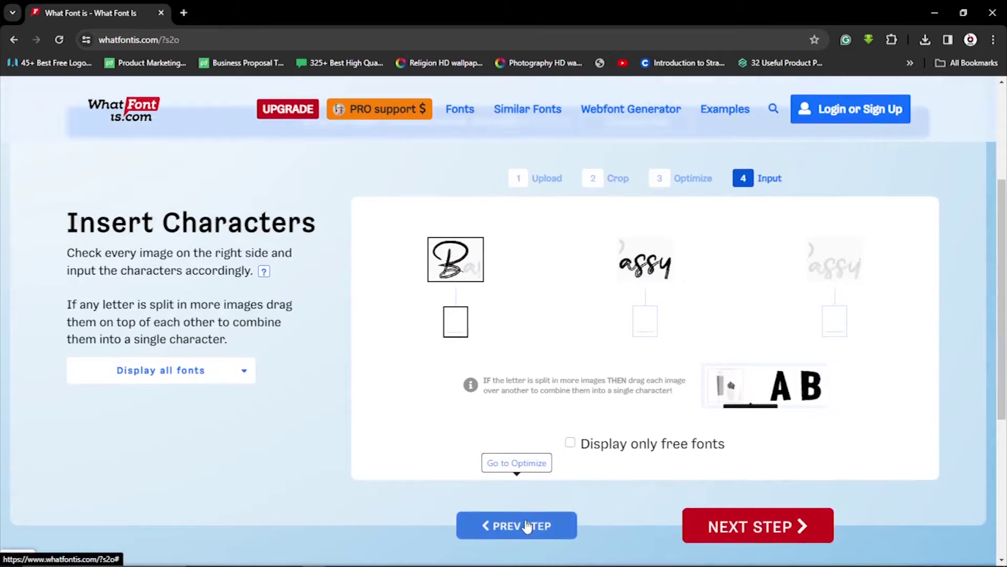
{"action": "left_click", "coordinate": [527, 524]}
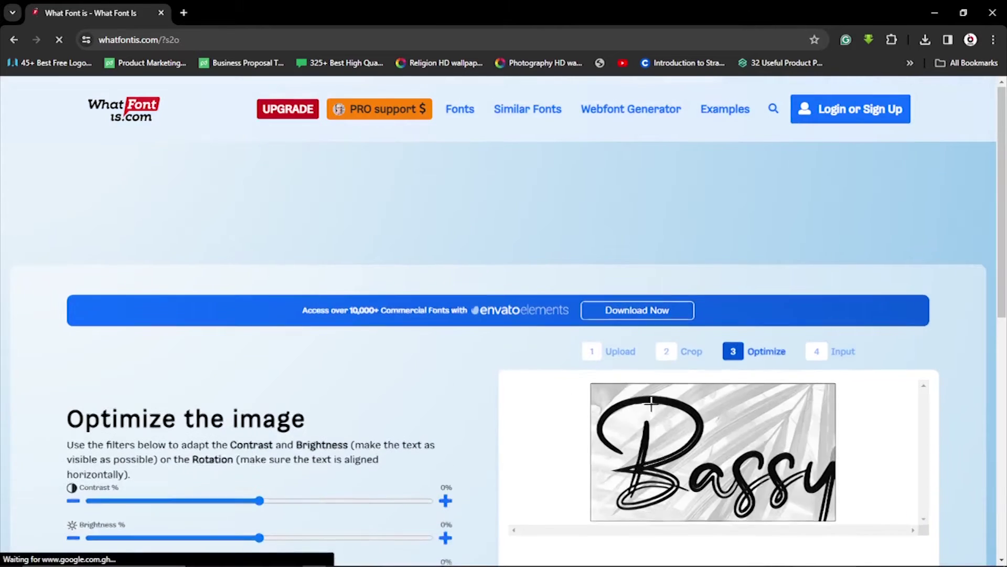
- Move on from the separated Bassy preview to the character input step
{"action": "scroll", "coordinate": [682, 409], "scroll_direction": "down", "scroll_amount": 5}
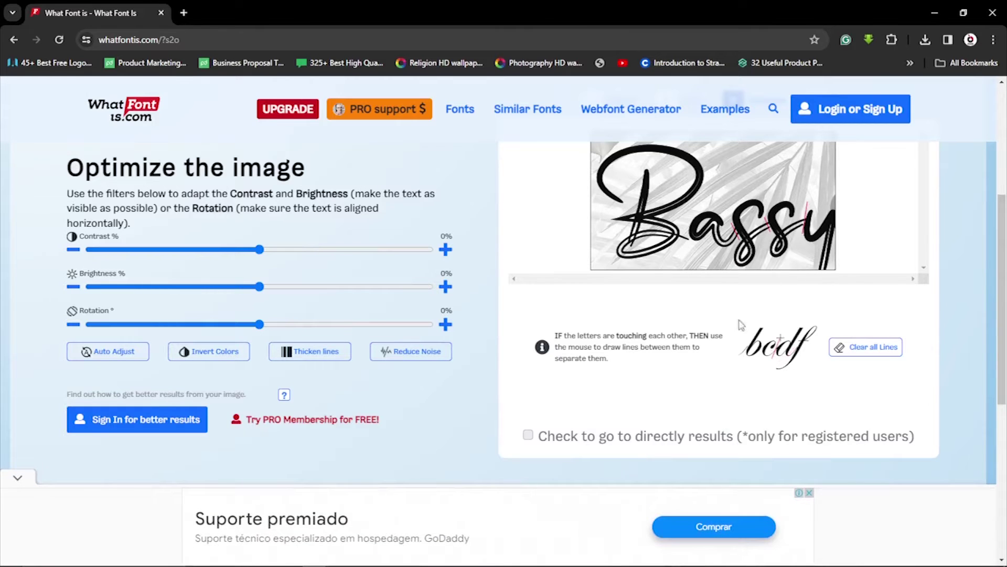
{"action": "scroll", "coordinate": [760, 377], "scroll_direction": "down", "scroll_amount": 3}
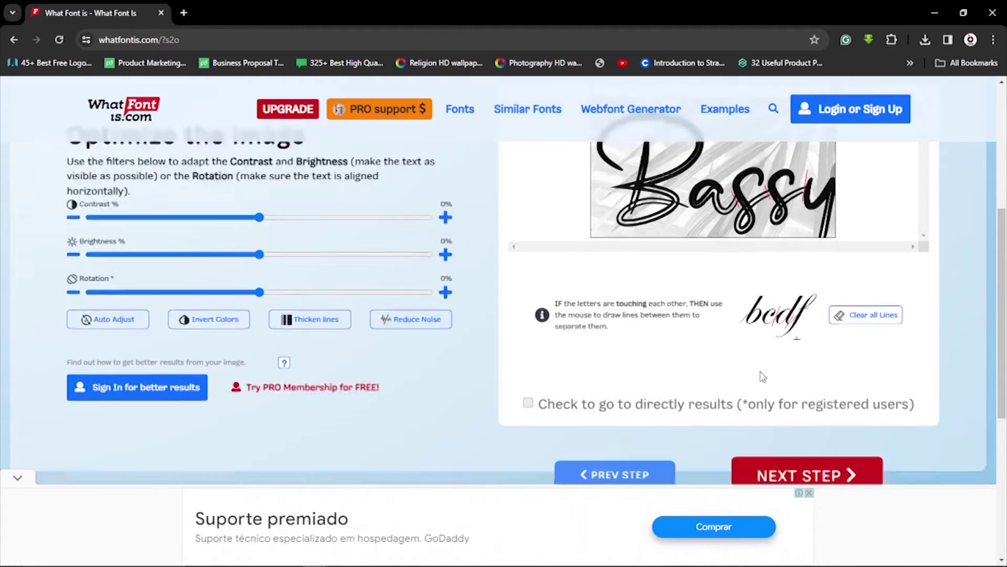
{"action": "left_click", "coordinate": [806, 321]}
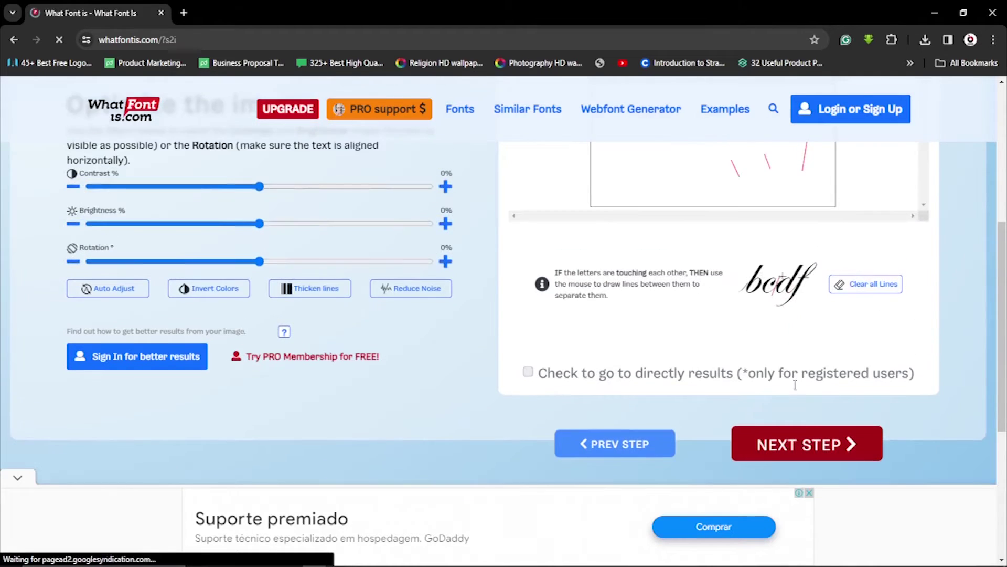
- Enter a, s, s and y in the character boxes and submit them for identification
{"action": "scroll", "coordinate": [697, 402], "scroll_direction": "down", "scroll_amount": 5}
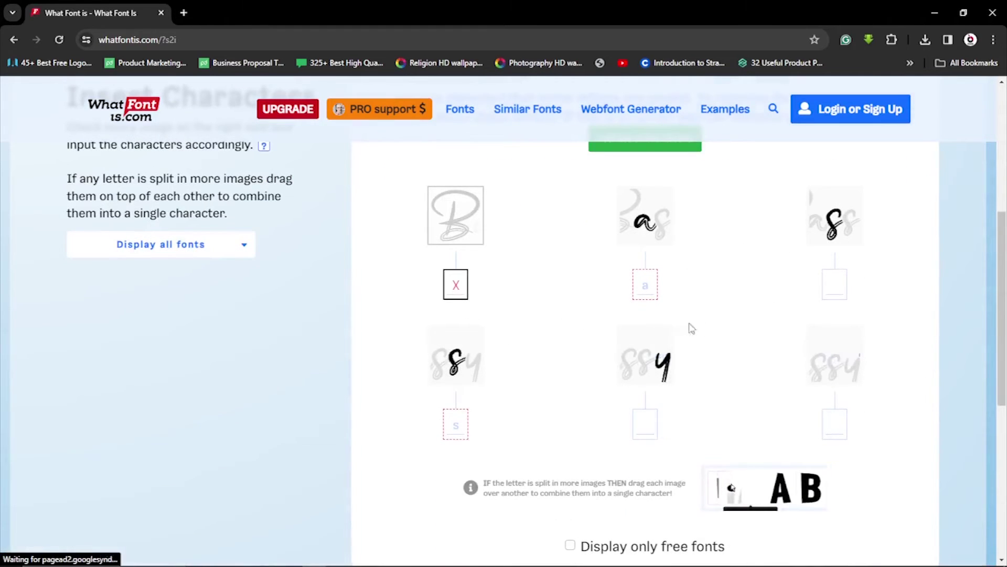
{"action": "left_click", "coordinate": [644, 285]}
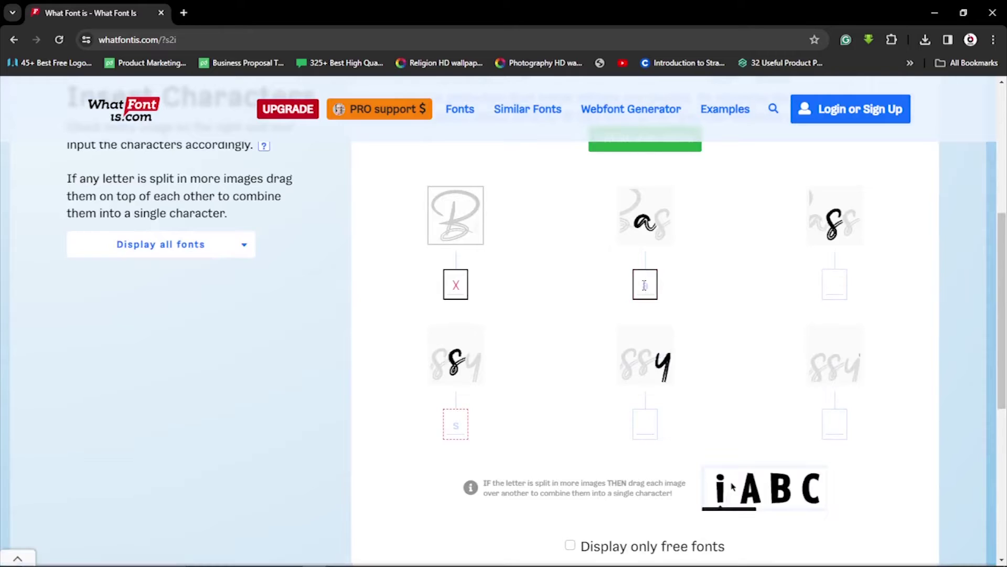
{"action": "type", "text": "a"}
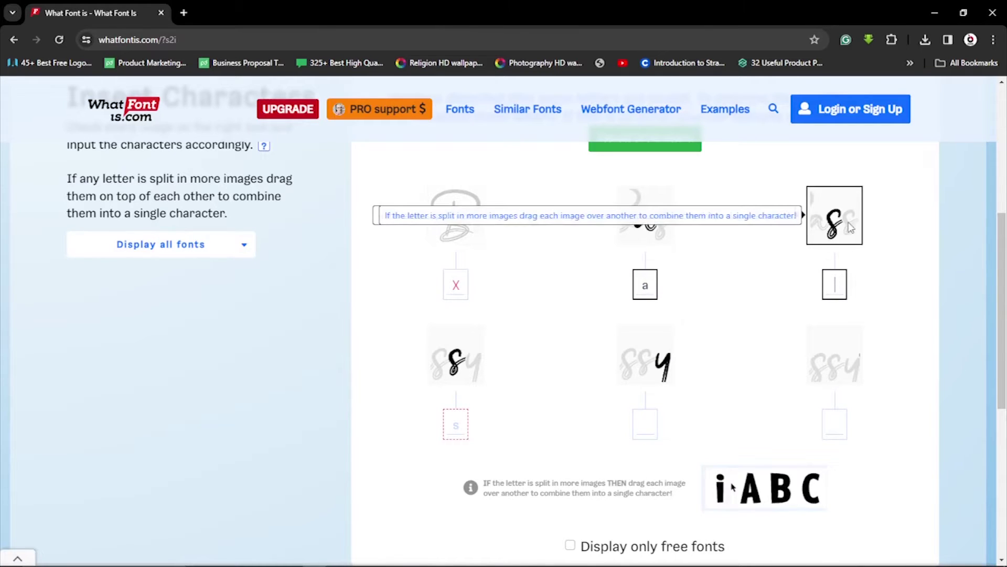
{"action": "type", "text": "s"}
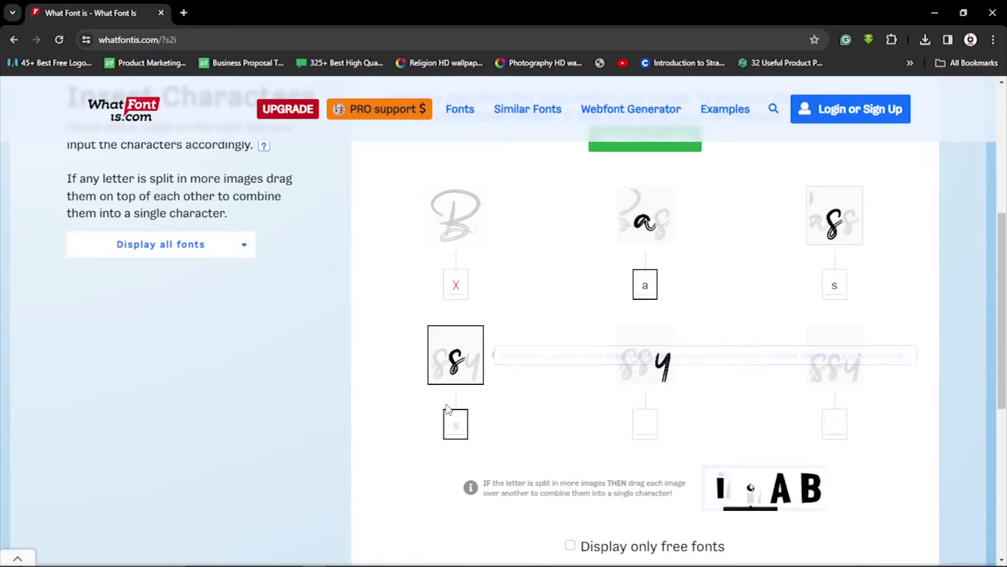
{"action": "key", "text": "Tab"}
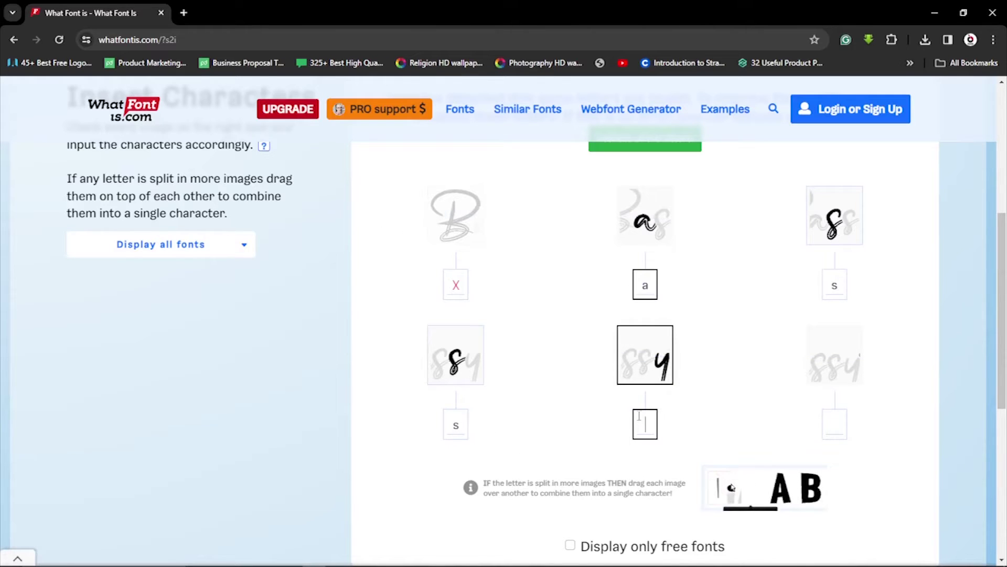
{"action": "type", "text": "y"}
{"action": "key", "text": "Tab"}
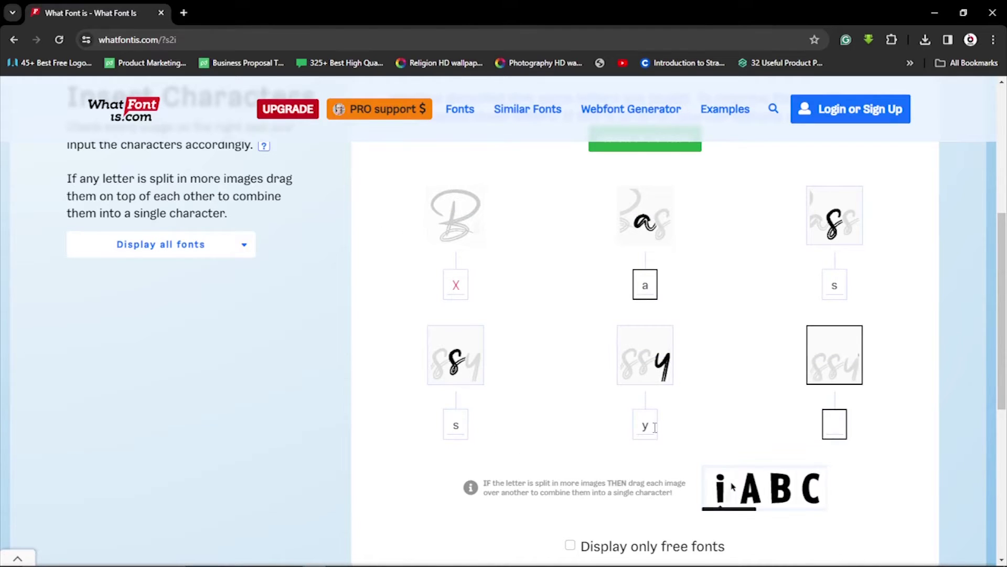
{"action": "scroll", "coordinate": [655, 427], "scroll_direction": "down", "scroll_amount": 2}
{"action": "left_click", "coordinate": [724, 486]}
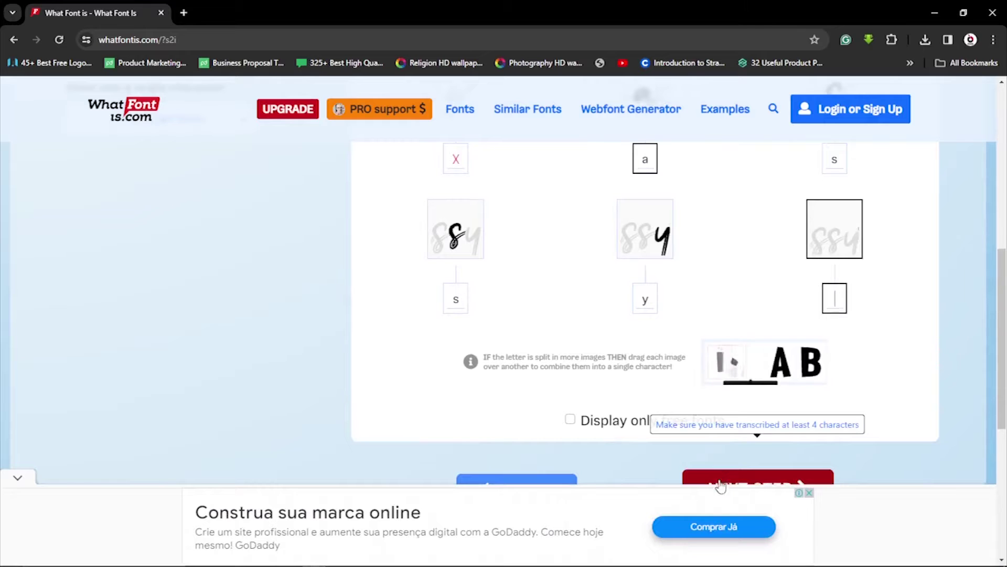
{"action": "scroll", "coordinate": [764, 447], "scroll_direction": "down", "scroll_amount": 1}
{"action": "left_click", "coordinate": [741, 434]}
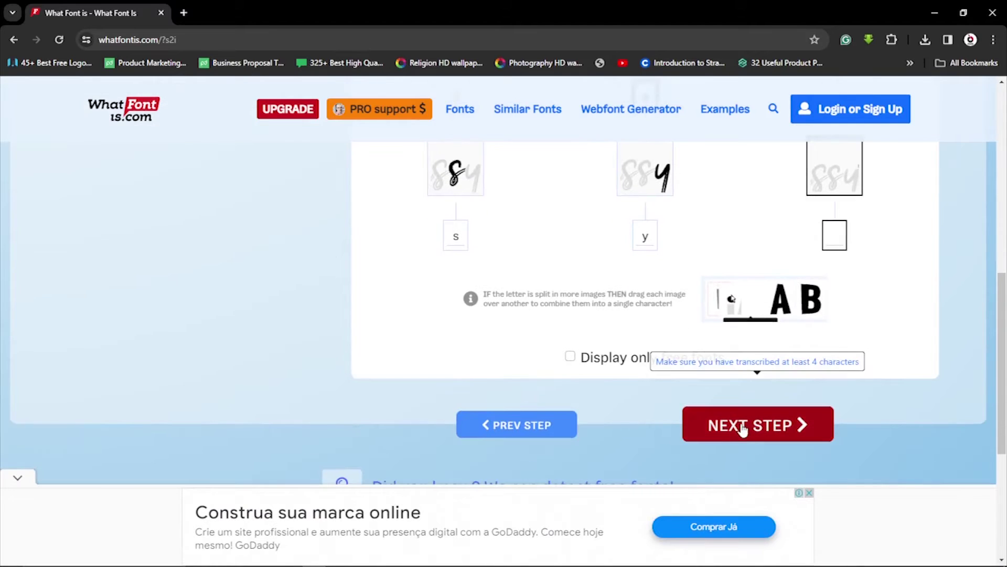
{"action": "left_click", "coordinate": [742, 429]}
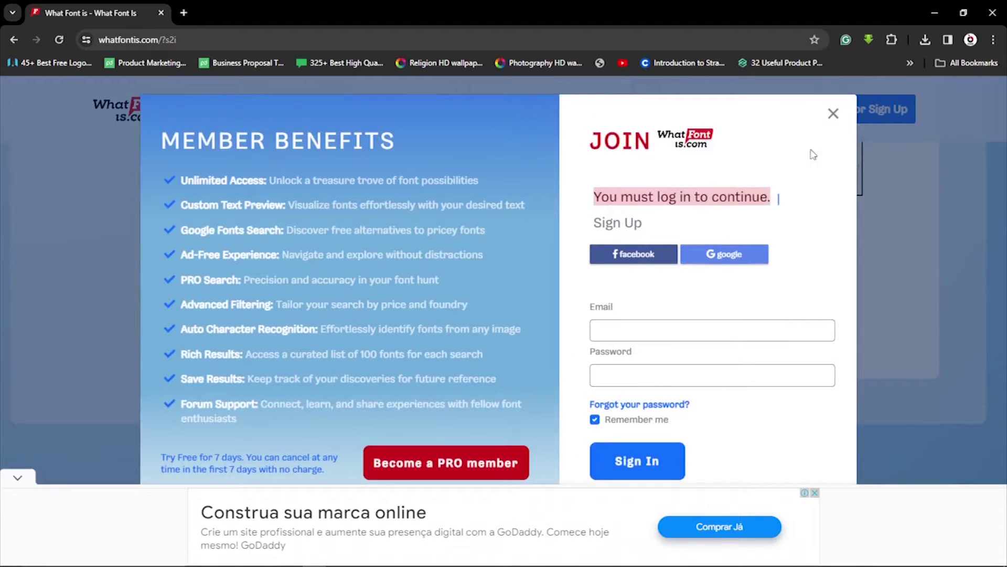
- Dismiss the login and PRO prompts, browse the 60 matching fonts, then return to the homepage
{"action": "left_click", "coordinate": [833, 114]}
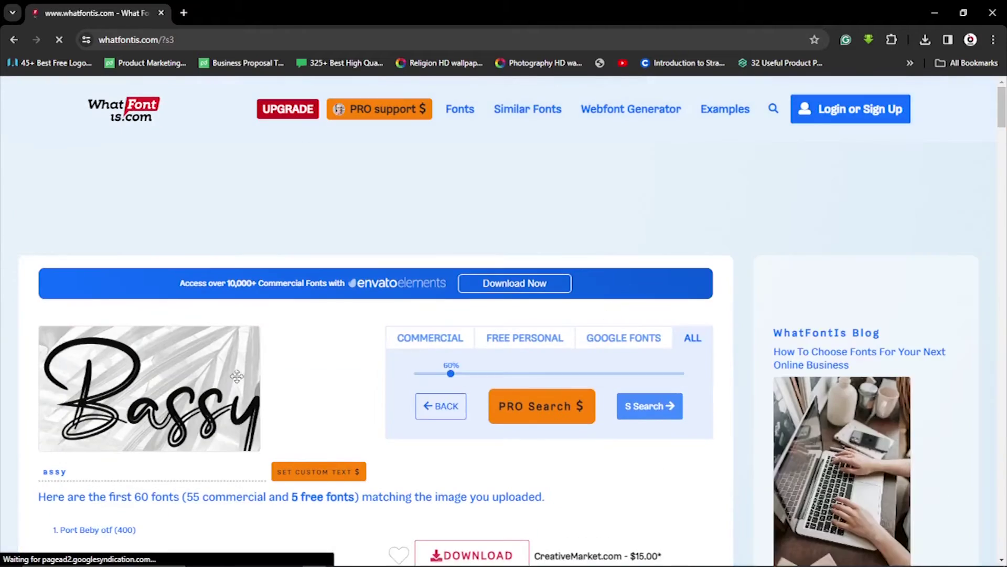
{"action": "scroll", "coordinate": [236, 375], "scroll_direction": "down", "scroll_amount": 2}
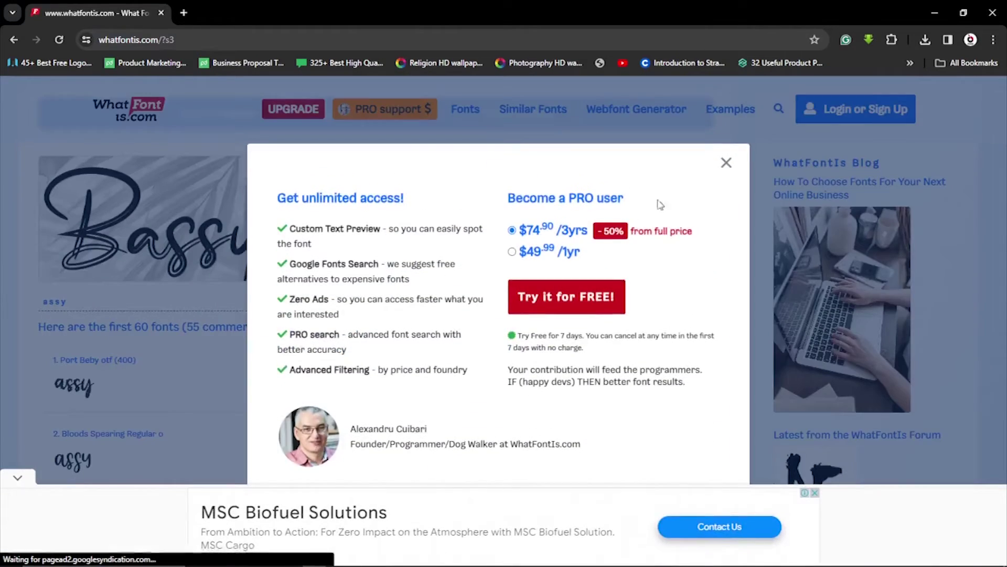
{"action": "left_click", "coordinate": [726, 162]}
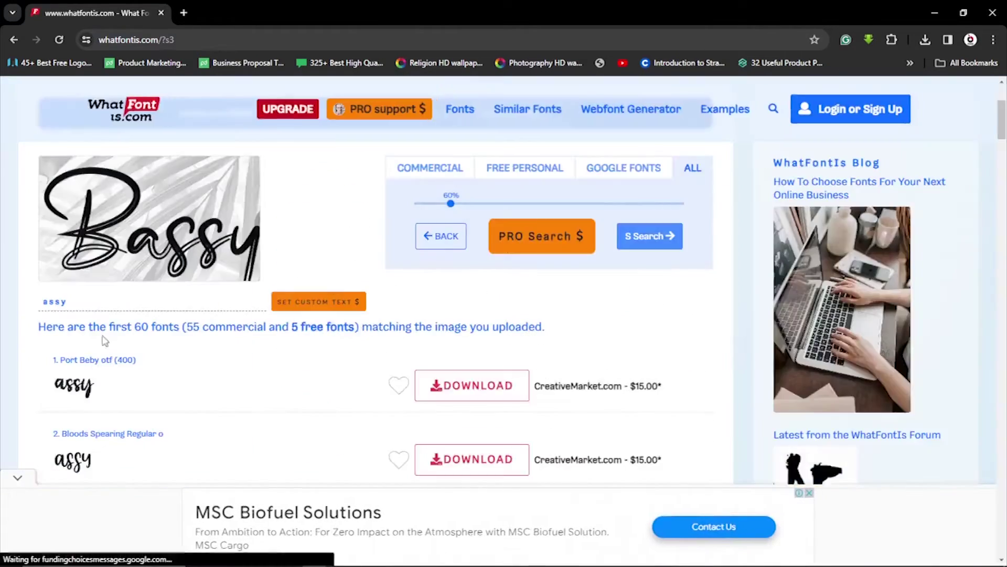
{"action": "scroll", "coordinate": [103, 346], "scroll_direction": "down", "scroll_amount": 5}
{"action": "scroll", "coordinate": [103, 350], "scroll_direction": "down", "scroll_amount": 5}
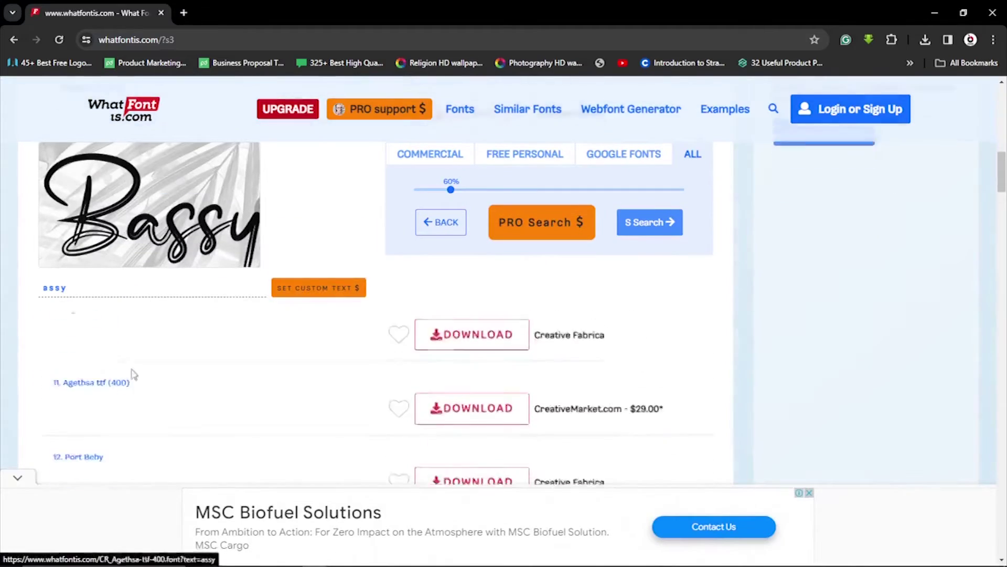
{"action": "scroll", "coordinate": [131, 378], "scroll_direction": "up", "scroll_amount": 2}
{"action": "scroll", "coordinate": [220, 359], "scroll_direction": "up", "scroll_amount": 1}
{"action": "scroll", "coordinate": [203, 365], "scroll_direction": "down", "scroll_amount": 4}
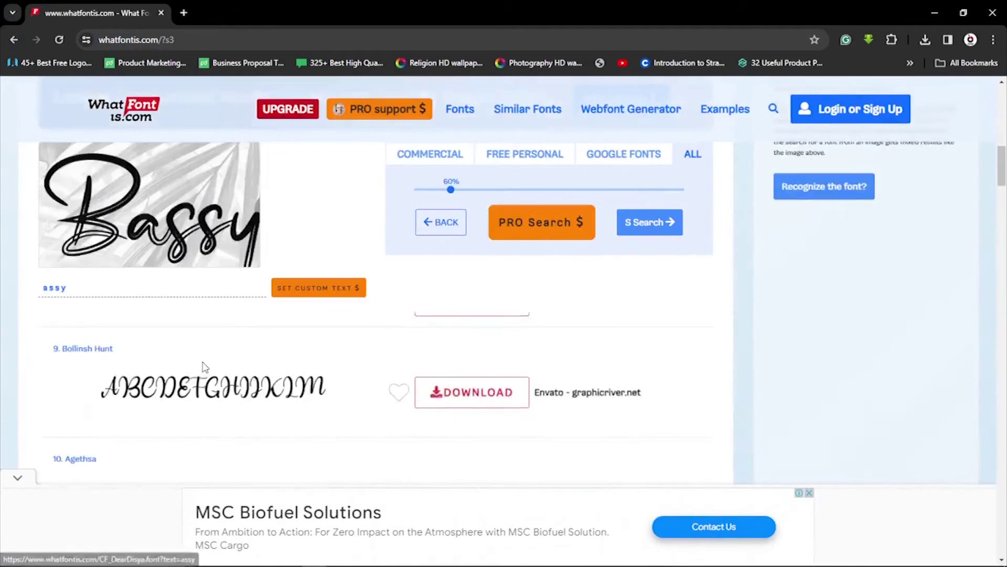
{"action": "scroll", "coordinate": [202, 368], "scroll_direction": "down", "scroll_amount": 14}
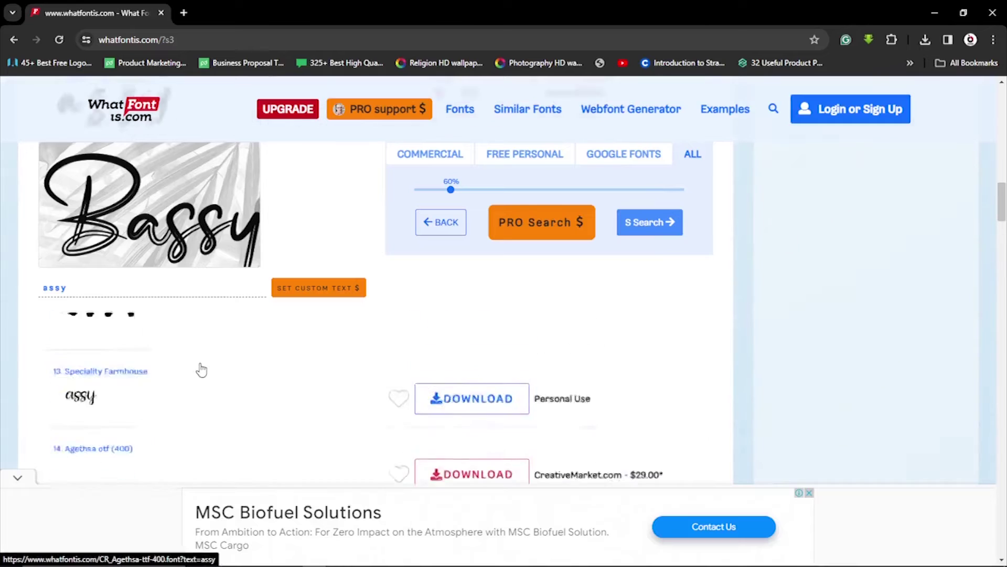
{"action": "scroll", "coordinate": [203, 369], "scroll_direction": "down", "scroll_amount": 5}
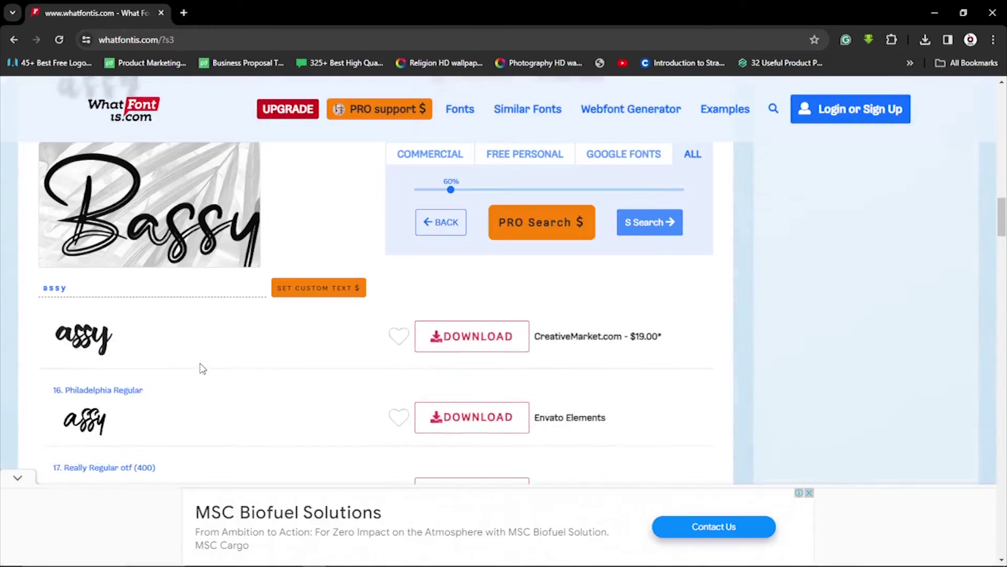
{"action": "scroll", "coordinate": [203, 369], "scroll_direction": "down", "scroll_amount": 2}
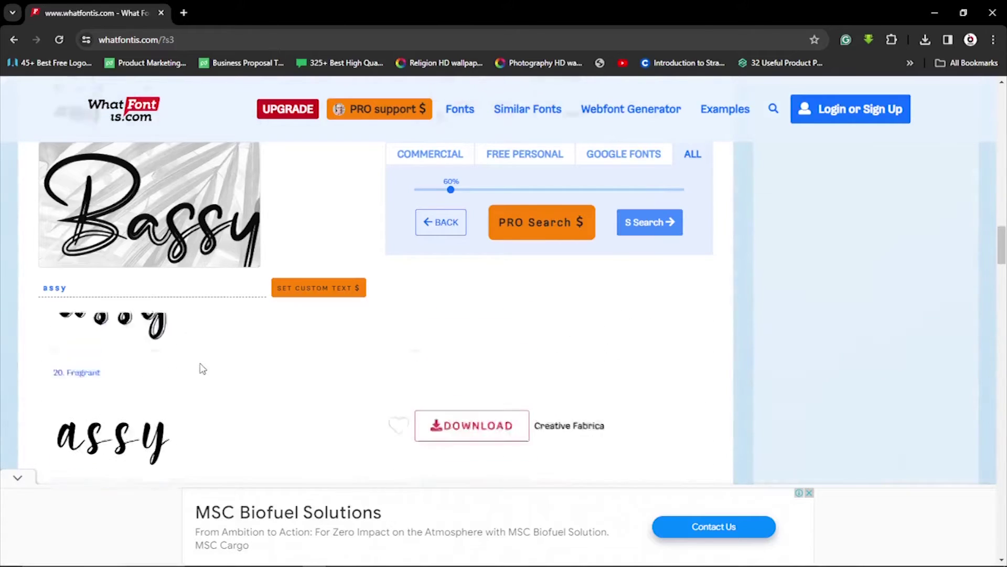
{"action": "scroll", "coordinate": [203, 369], "scroll_direction": "up", "scroll_amount": 18}
{"action": "scroll", "coordinate": [199, 369], "scroll_direction": "up", "scroll_amount": 10}
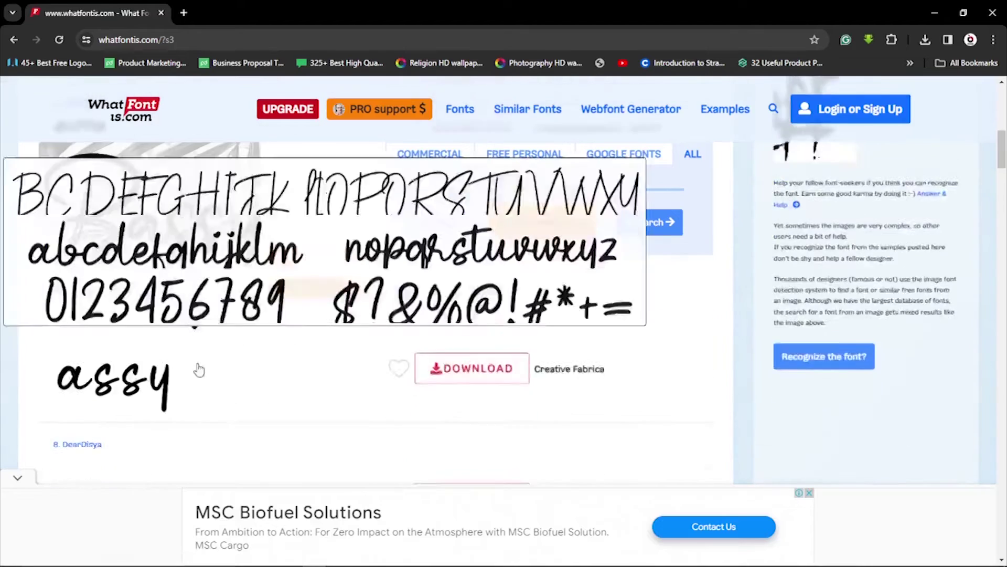
{"action": "scroll", "coordinate": [198, 369], "scroll_direction": "up", "scroll_amount": 5}
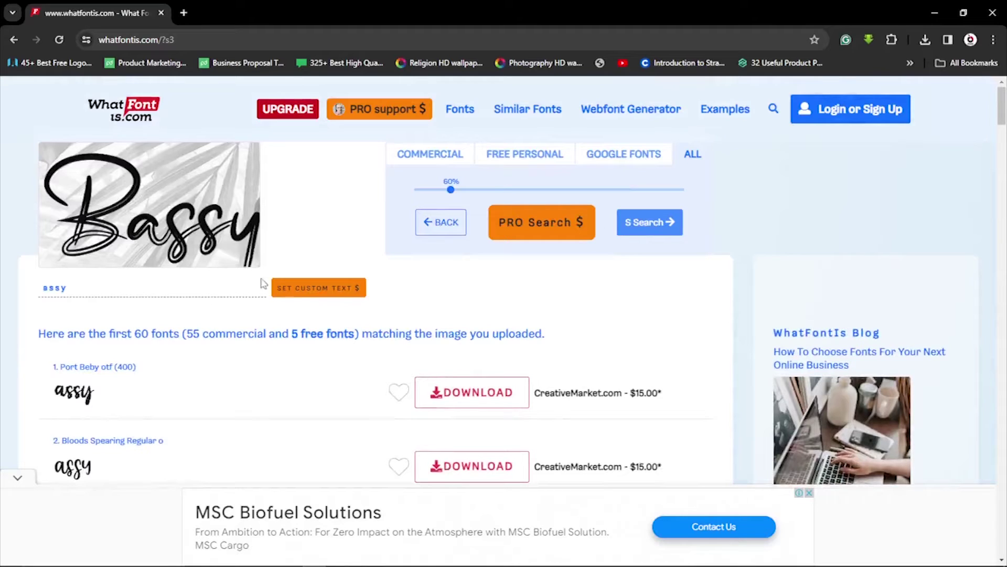
{"action": "left_click", "coordinate": [133, 107]}
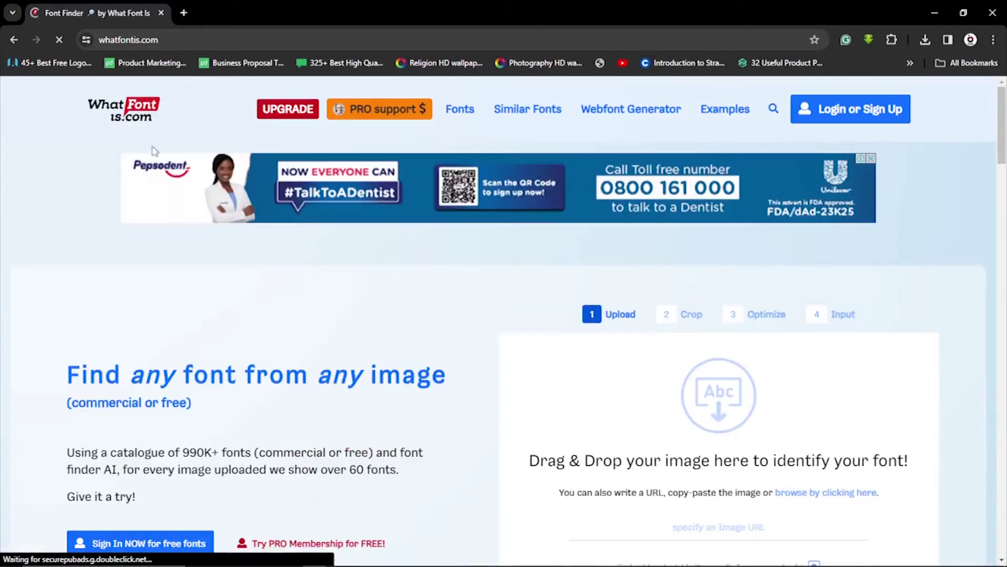
- Drag bassy-free-font-01 from the Downloads window onto the WhatFontIs upload area
{"action": "scroll", "coordinate": [508, 313], "scroll_direction": "down", "scroll_amount": 1}
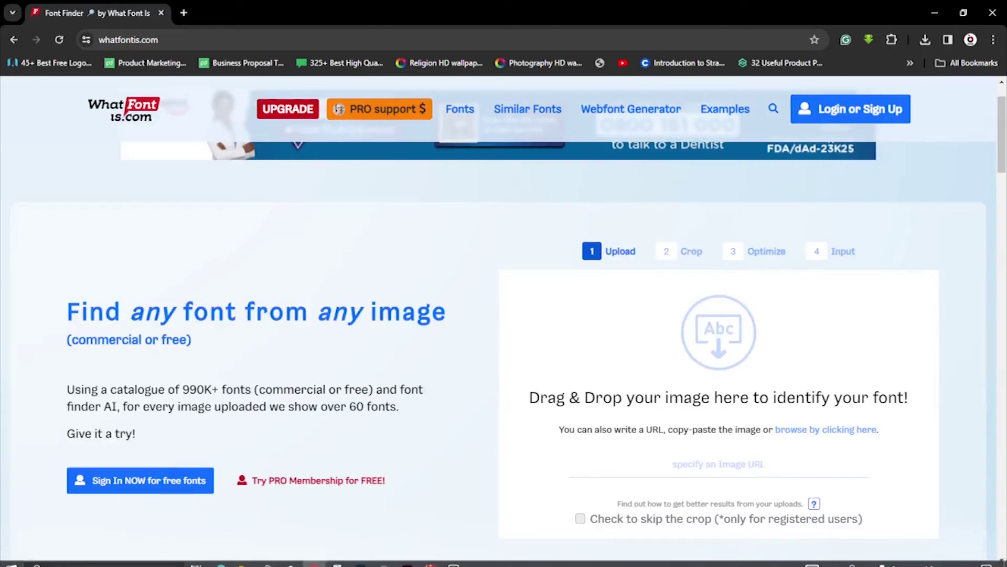
{"action": "mouse_move", "coordinate": [244, 557]}
{"action": "left_click", "coordinate": [111, 523]}
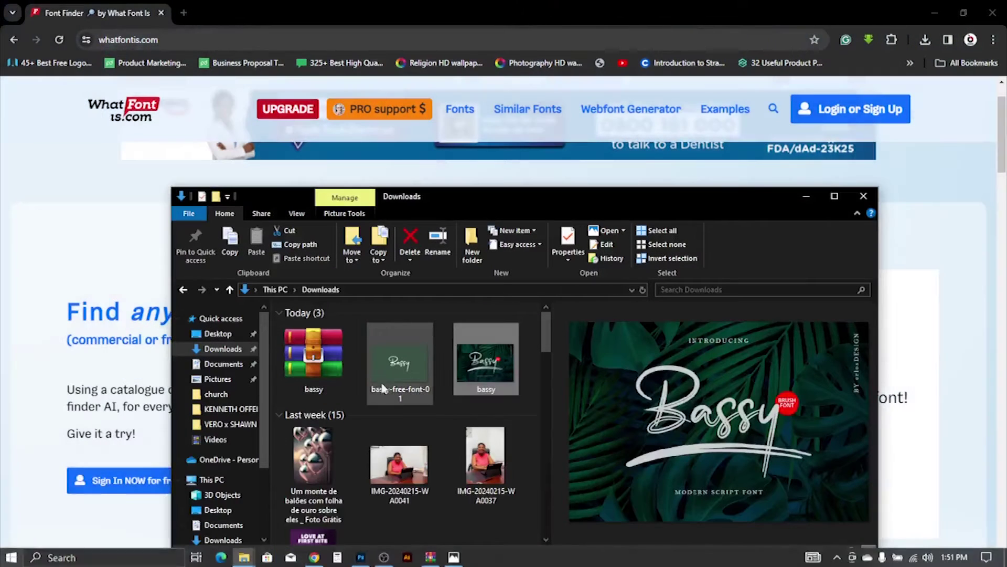
{"action": "left_click_drag", "start_coordinate": [400, 362], "coordinate": [907, 428]}
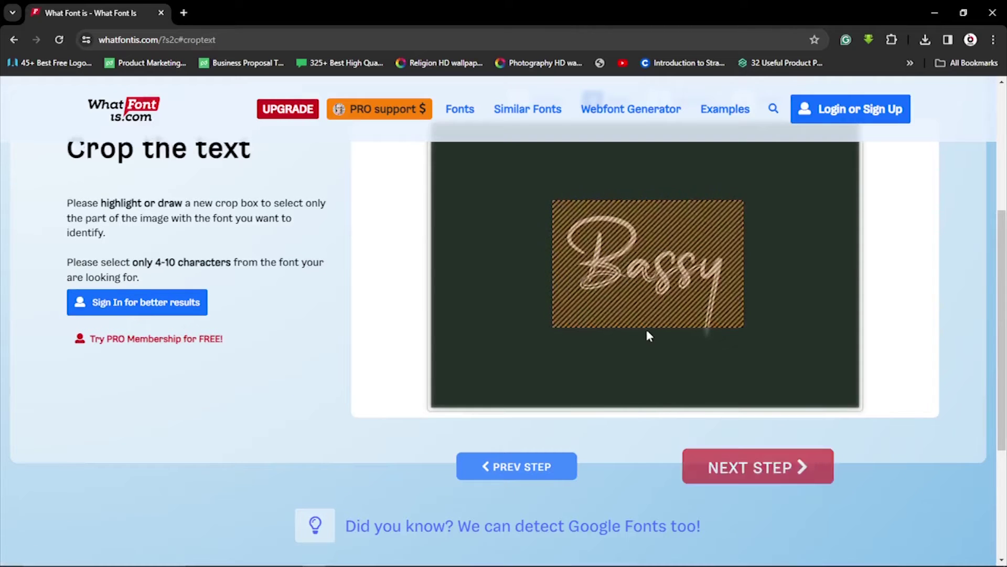
- Enlarge the crop to enclose Bassy, pick the dark-lettered version, then go back to Optimize
{"action": "mouse_move", "coordinate": [646, 332]}
{"action": "left_mouse_down"}
{"action": "mouse_move", "coordinate": [651, 316]}
{"action": "mouse_move", "coordinate": [649, 339]}
{"action": "left_mouse_up"}
{"action": "left_click", "coordinate": [744, 469]}
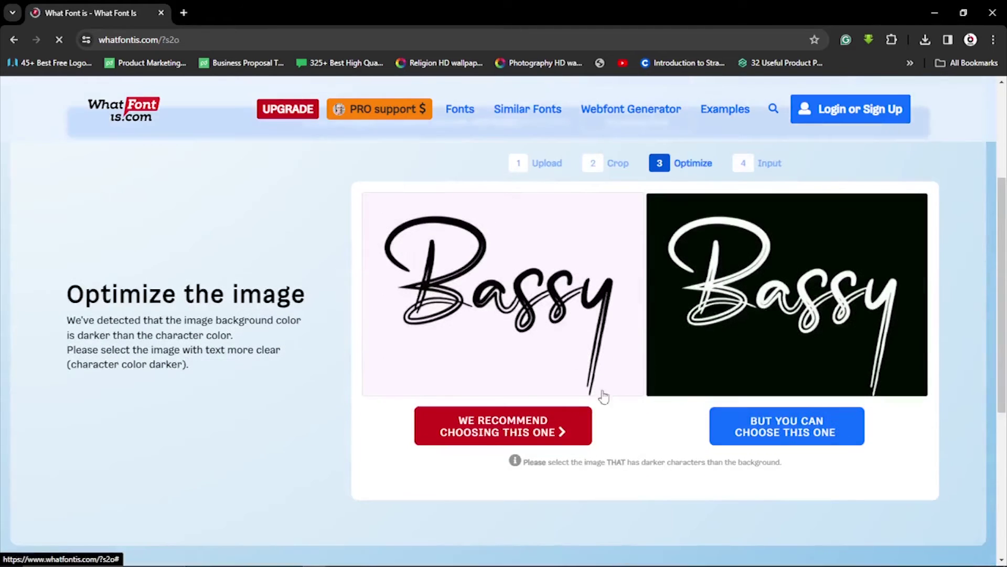
{"action": "left_click", "coordinate": [603, 397]}
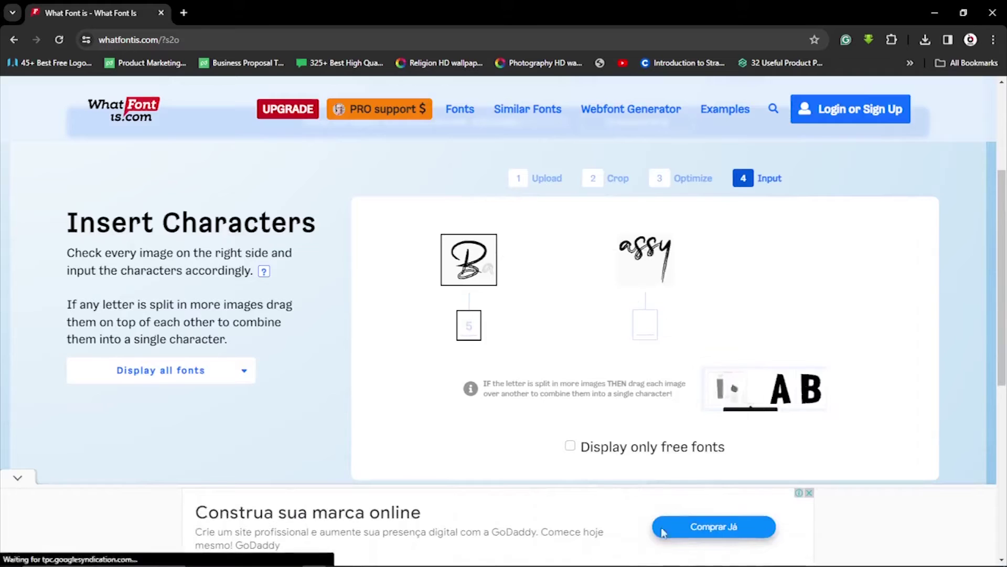
{"action": "scroll", "coordinate": [614, 454], "scroll_direction": "down", "scroll_amount": 2}
{"action": "left_click", "coordinate": [509, 400]}
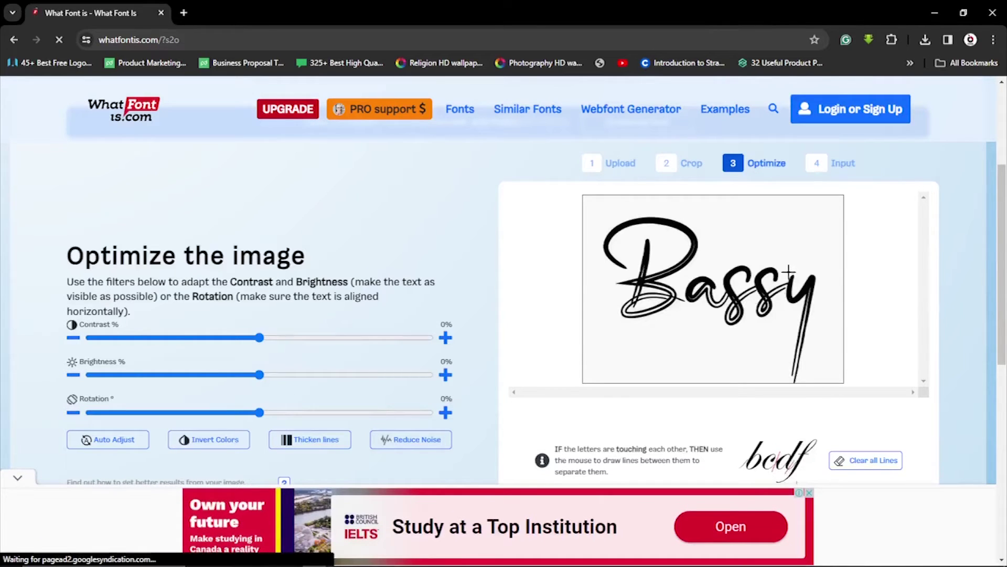
- Draw a separator line between the touching s and y, then continue to character input
{"action": "left_click_drag", "start_coordinate": [786, 286], "coordinate": [783, 304]}
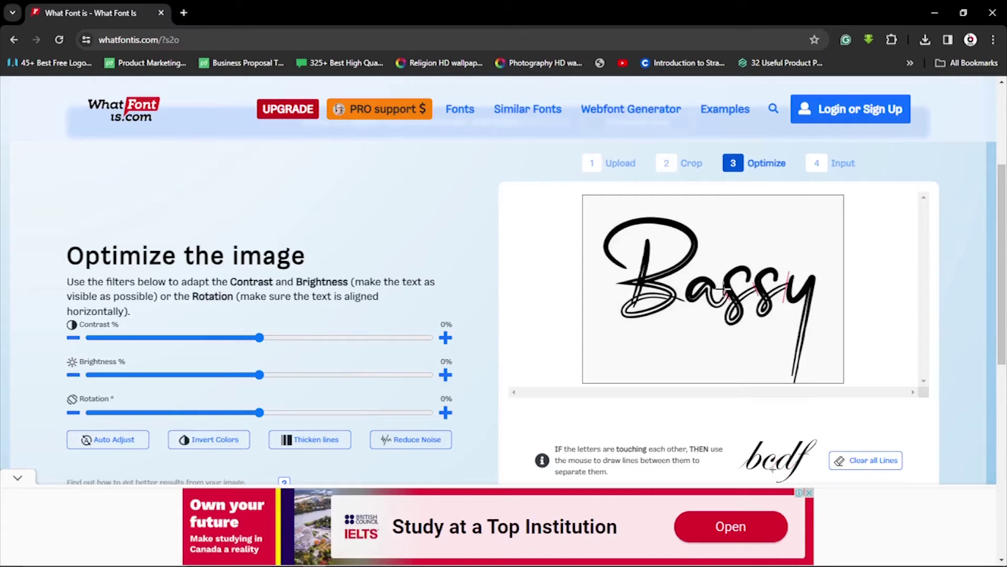
{"action": "scroll", "coordinate": [787, 390], "scroll_direction": "down", "scroll_amount": 3}
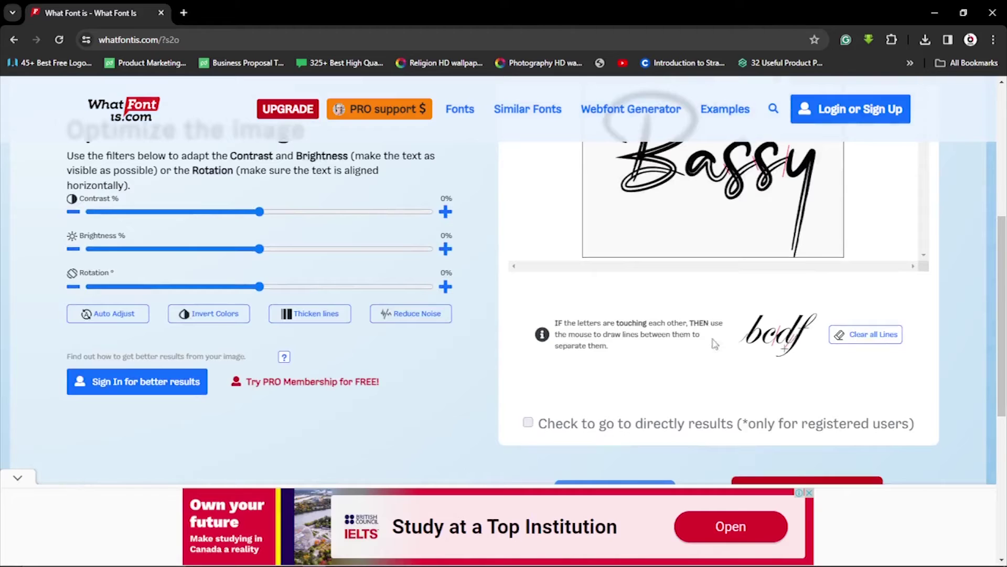
{"action": "scroll", "coordinate": [686, 216], "scroll_direction": "up", "scroll_amount": 3}
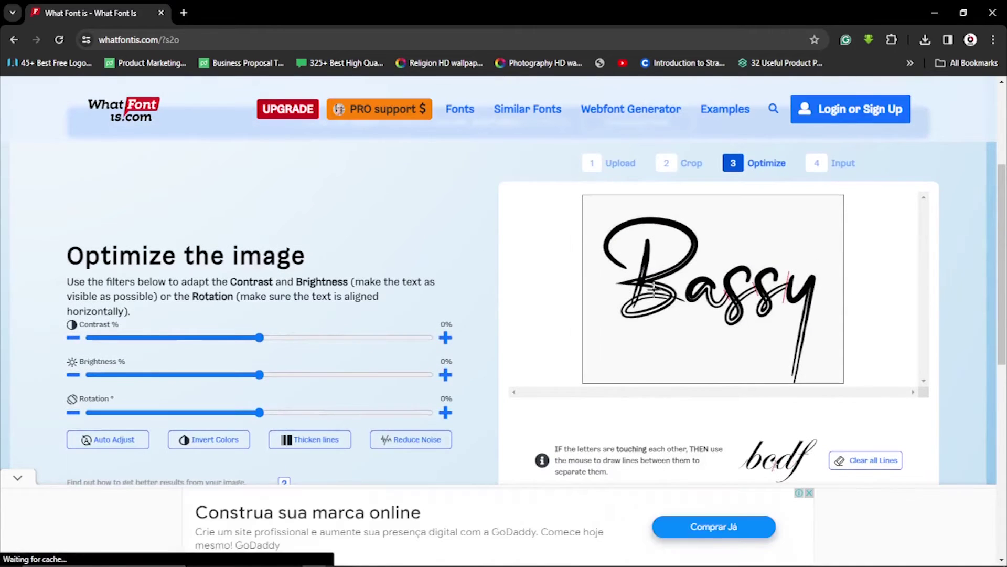
{"action": "scroll", "coordinate": [739, 407], "scroll_direction": "down", "scroll_amount": 4}
{"action": "left_click", "coordinate": [777, 436]}
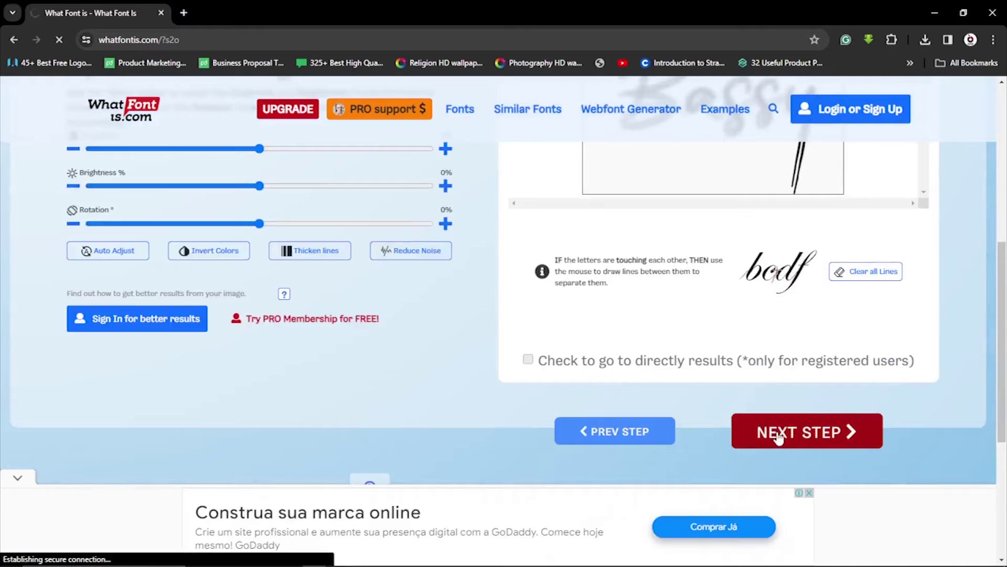
- Fill the letter boxes with a, s, s, y, submit the search, and dismiss the login prompt
{"action": "scroll", "coordinate": [772, 438], "scroll_direction": "down", "scroll_amount": 4}
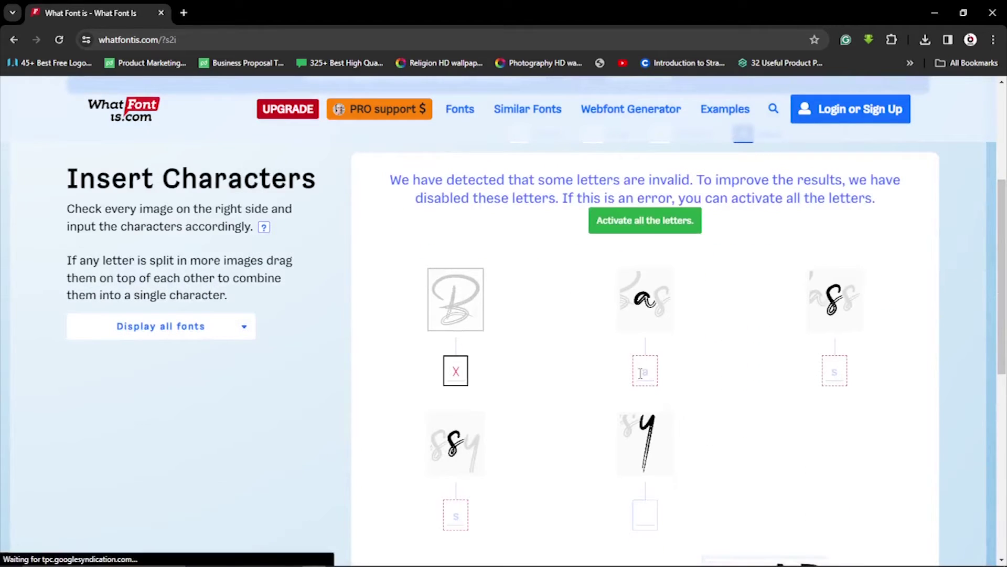
{"action": "left_click", "coordinate": [640, 372]}
{"action": "left_click", "coordinate": [823, 374]}
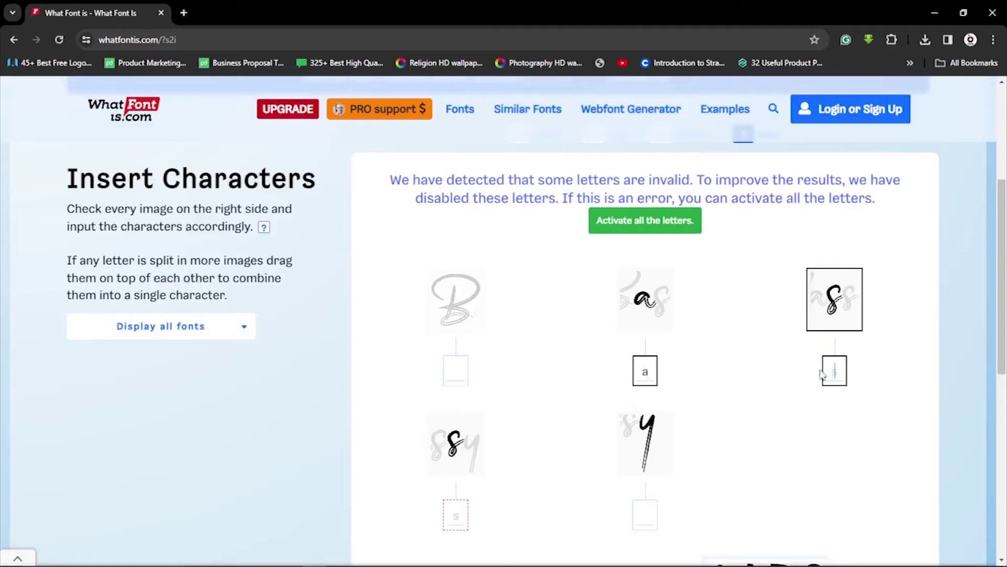
{"action": "key", "text": "Tab"}
{"action": "key", "text": "Tab"}
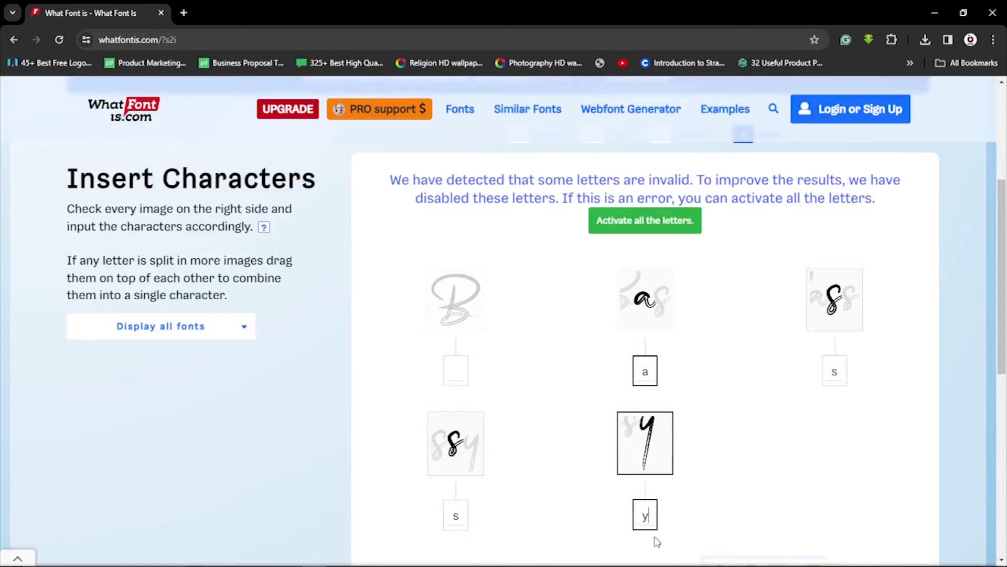
{"action": "scroll", "coordinate": [657, 542], "scroll_direction": "down", "scroll_amount": 3}
{"action": "left_click", "coordinate": [756, 515]}
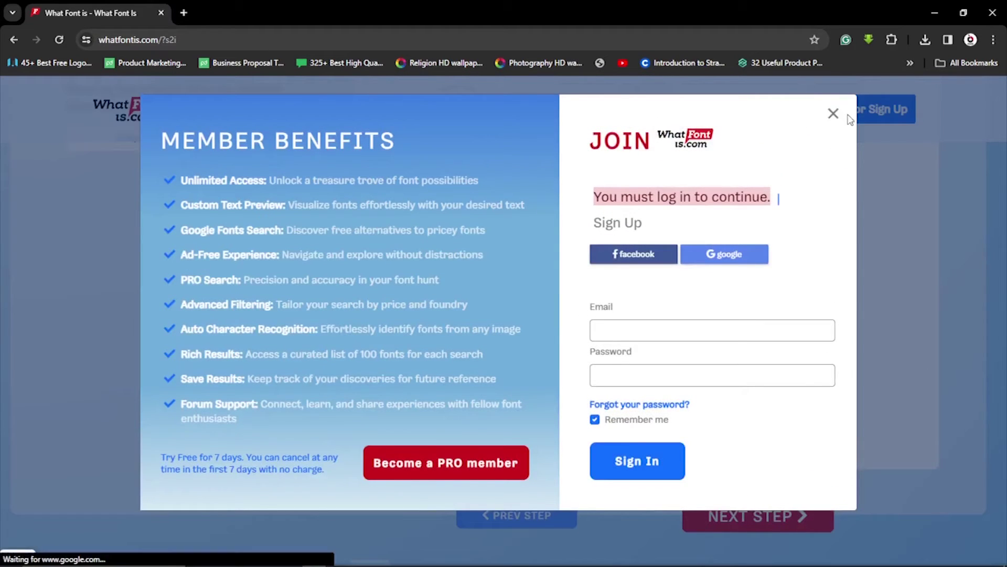
{"action": "left_click", "coordinate": [833, 113]}
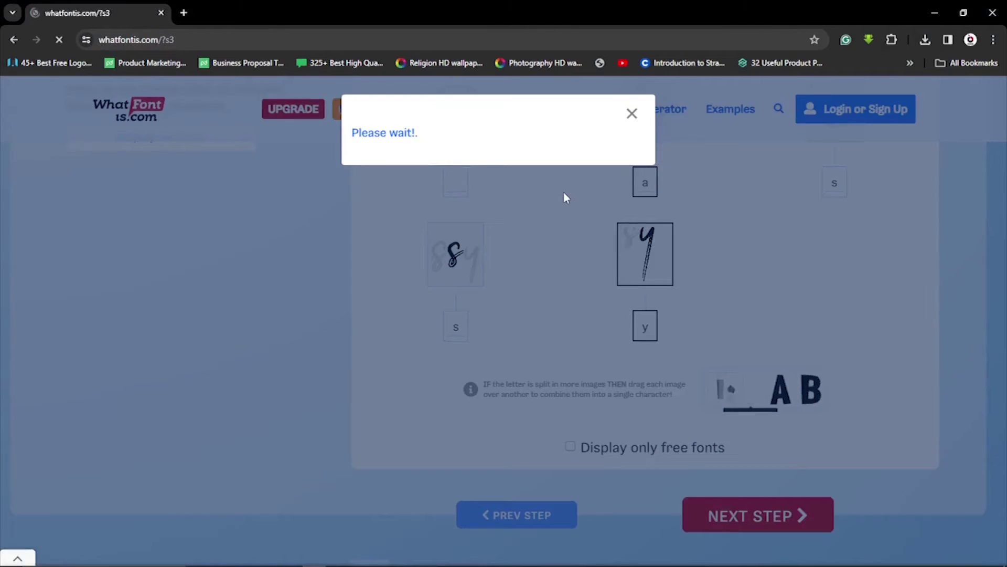
- Copy the 'Bassy Regular' name from the top of the 60 matching fonts
{"action": "scroll", "coordinate": [157, 321], "scroll_direction": "down", "scroll_amount": 2}
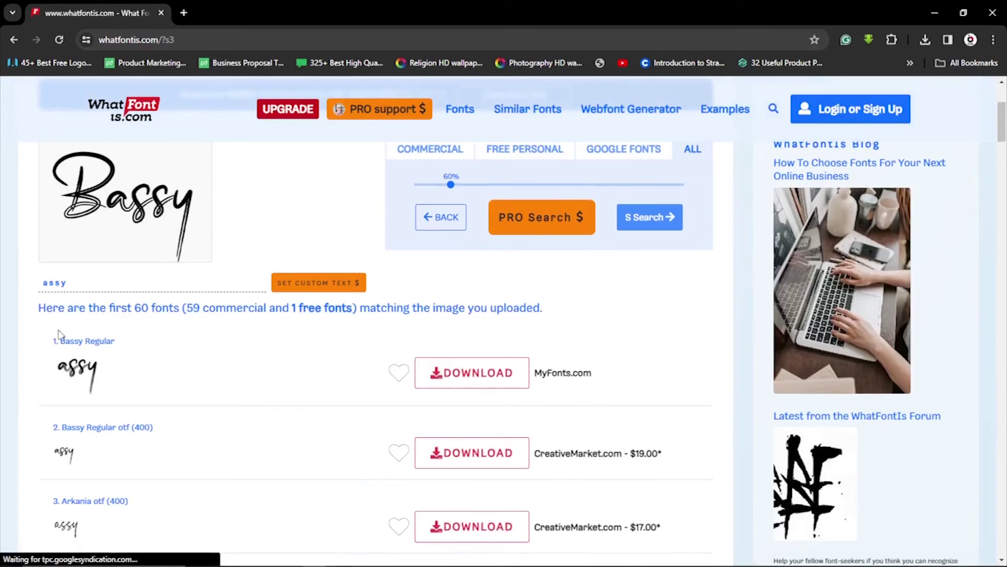
{"action": "mouse_move", "coordinate": [95, 379]}
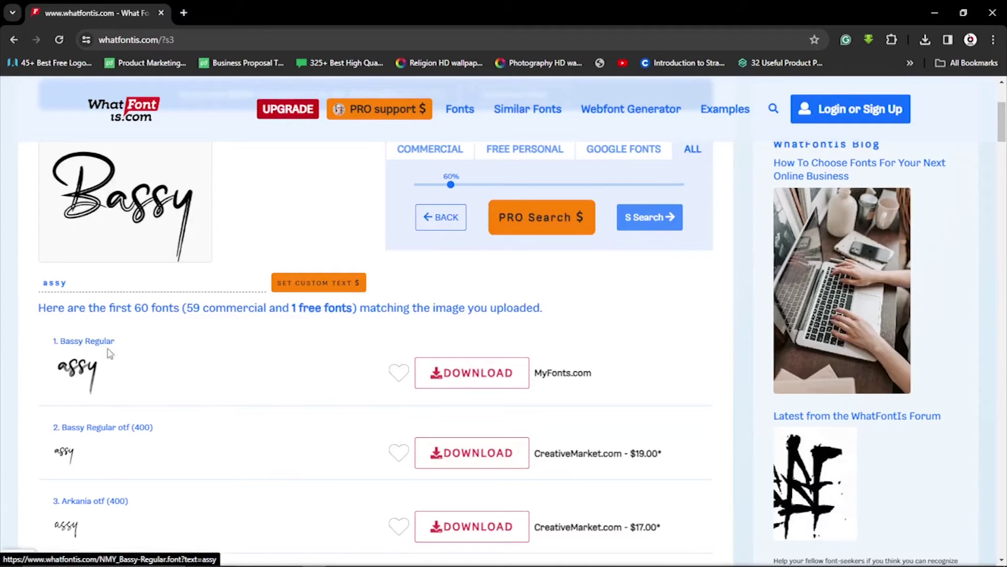
{"action": "left_click_drag", "start_coordinate": [117, 344], "coordinate": [95, 337]}
{"action": "right_click", "coordinate": [76, 346]}
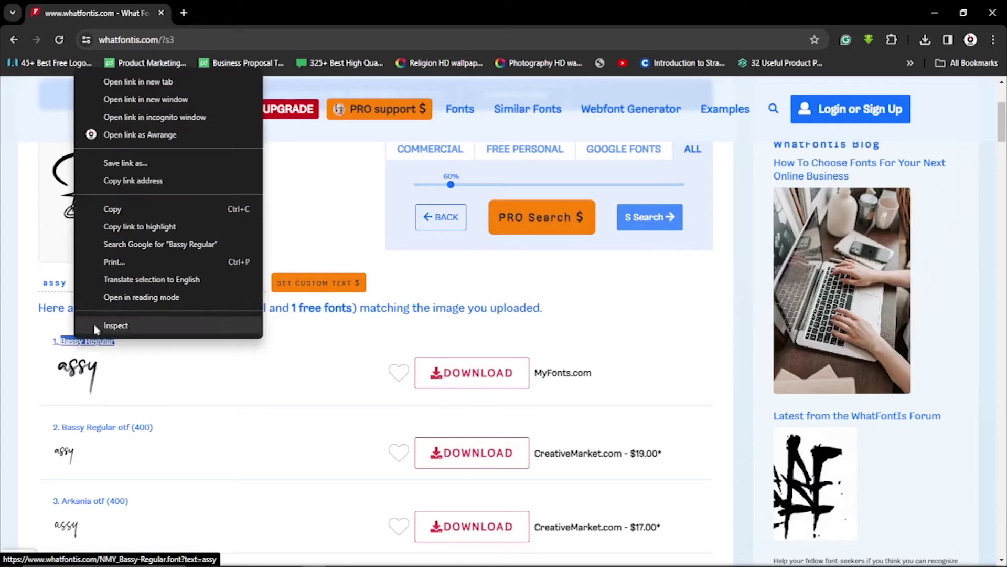
{"action": "left_click", "coordinate": [113, 208]}
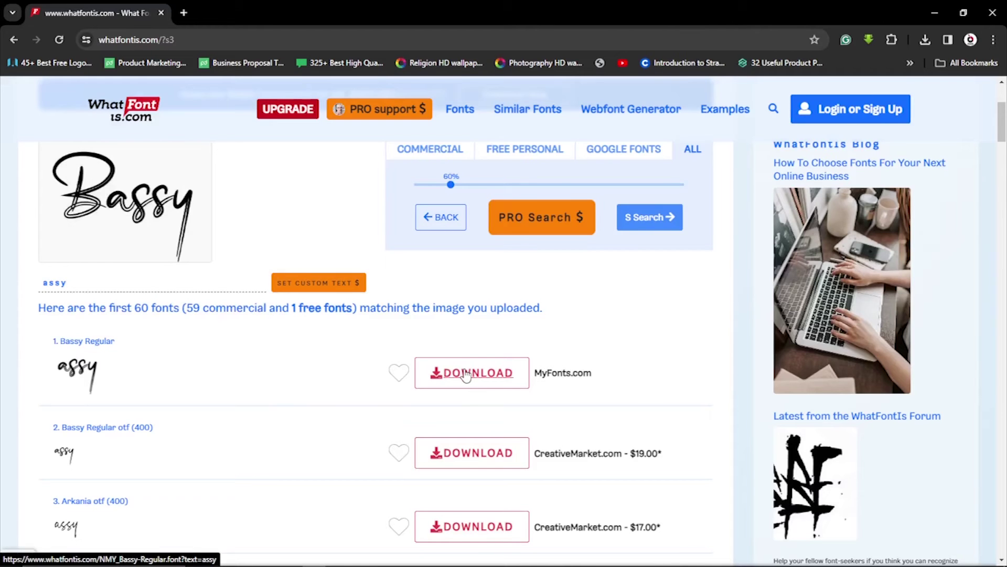
{"action": "scroll", "coordinate": [466, 376], "scroll_direction": "down", "scroll_amount": 3}
{"action": "scroll", "coordinate": [464, 369], "scroll_direction": "up", "scroll_amount": 4}
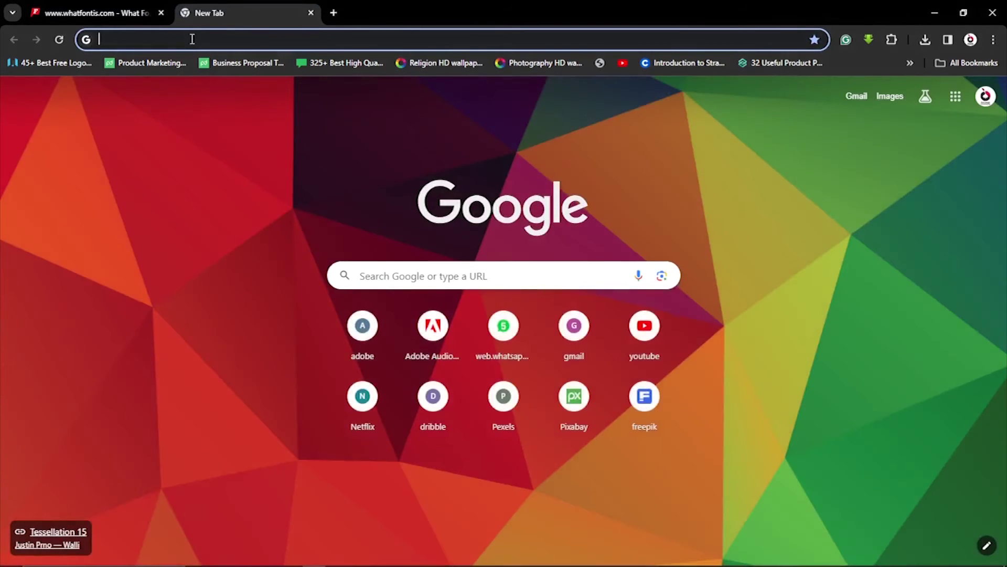
- Search Google for 'bassy font free download', trimming 'WhatFontIs.com' from the pasted name
{"action": "key", "text": "ctrl+v"}
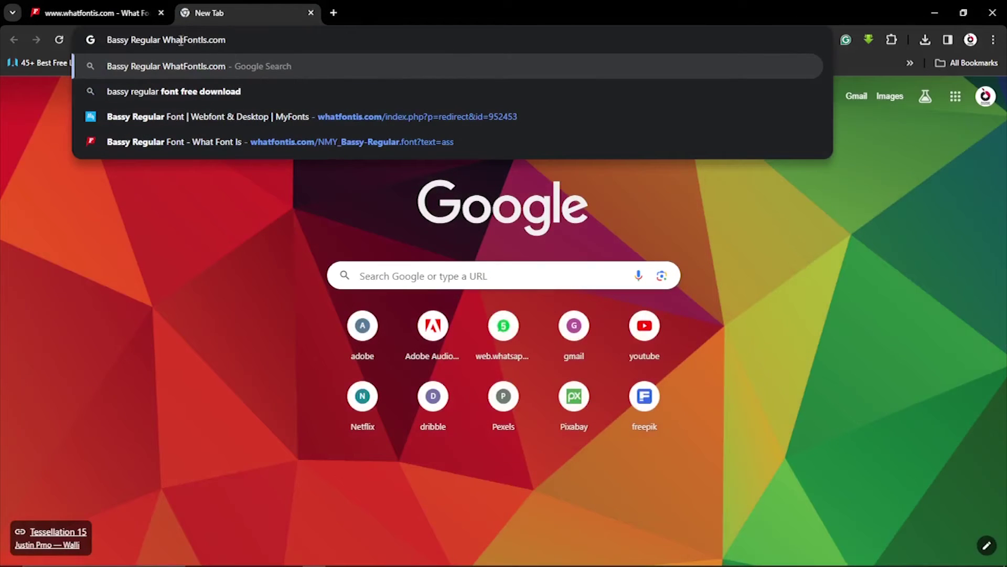
{"action": "left_click_drag", "start_coordinate": [160, 41], "coordinate": [278, 39]}
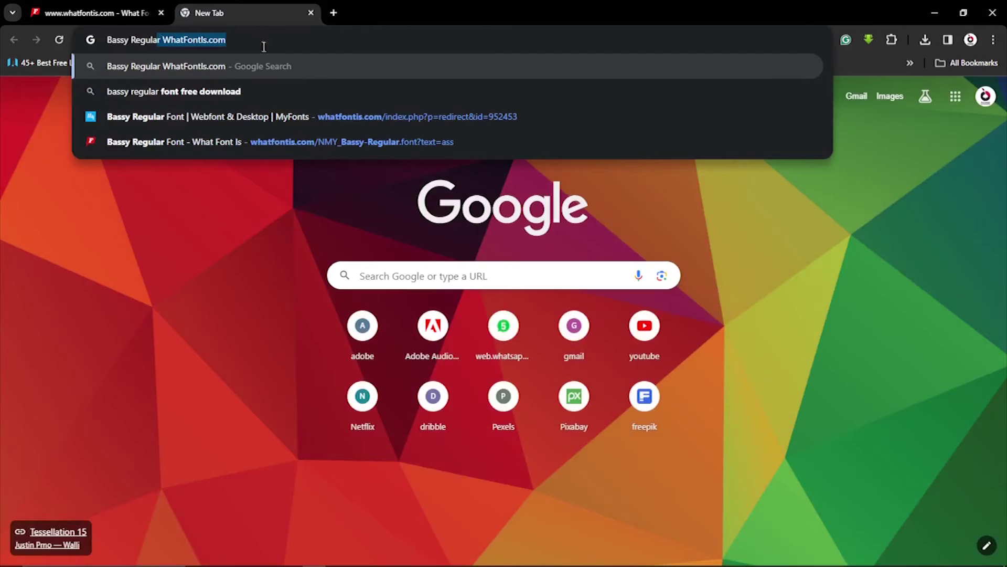
{"action": "key", "text": "BackSpace"}
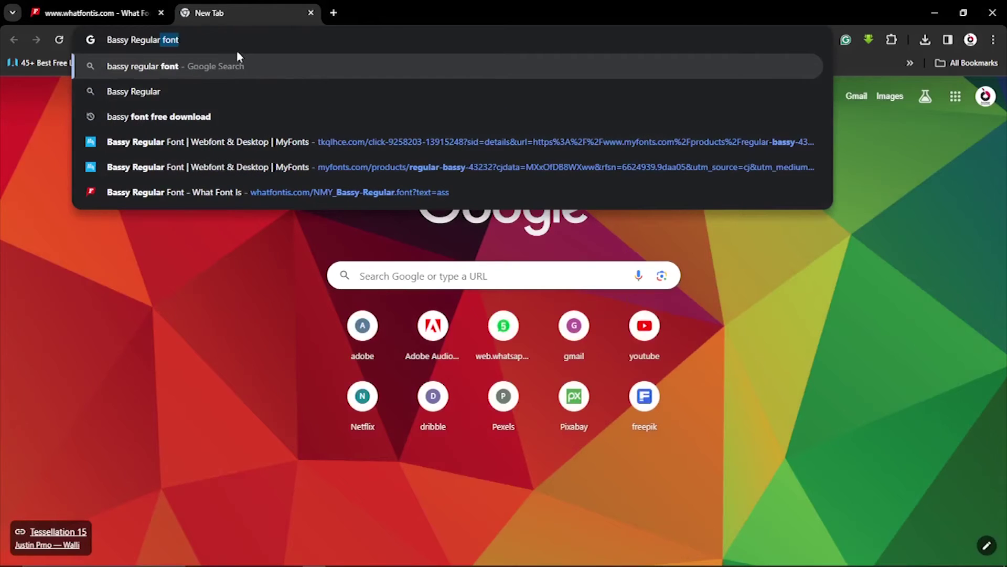
{"action": "left_click", "coordinate": [182, 123]}
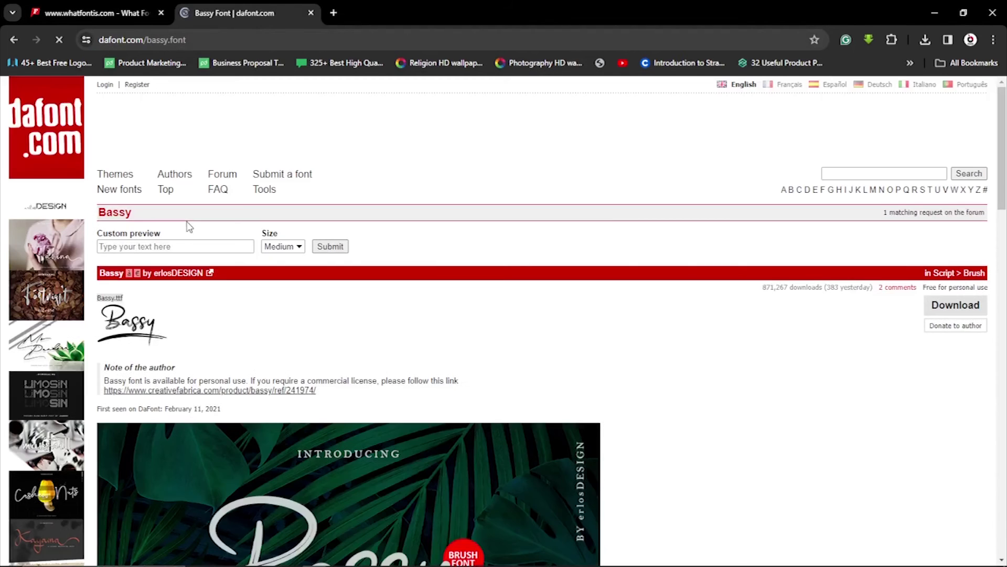
- Review the Bassy glyphs on DaFont, download bassy.zip and show it in its folder
{"action": "scroll", "coordinate": [265, 351], "scroll_direction": "down", "scroll_amount": 7}
{"action": "scroll", "coordinate": [262, 336], "scroll_direction": "up", "scroll_amount": 2}
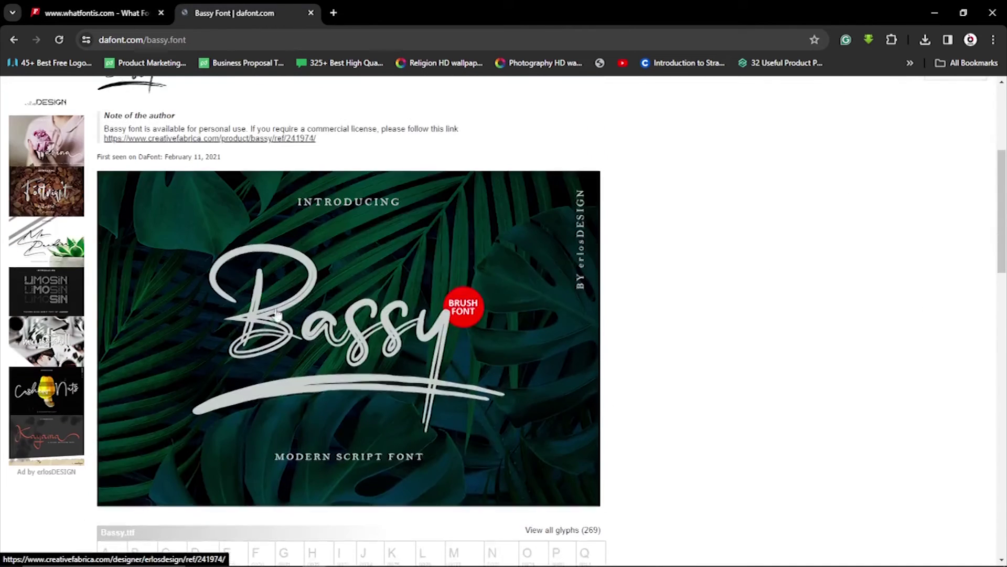
{"action": "scroll", "coordinate": [226, 176], "scroll_direction": "down", "scroll_amount": 4}
{"action": "scroll", "coordinate": [302, 216], "scroll_direction": "down", "scroll_amount": 2}
{"action": "scroll", "coordinate": [300, 213], "scroll_direction": "down", "scroll_amount": 3}
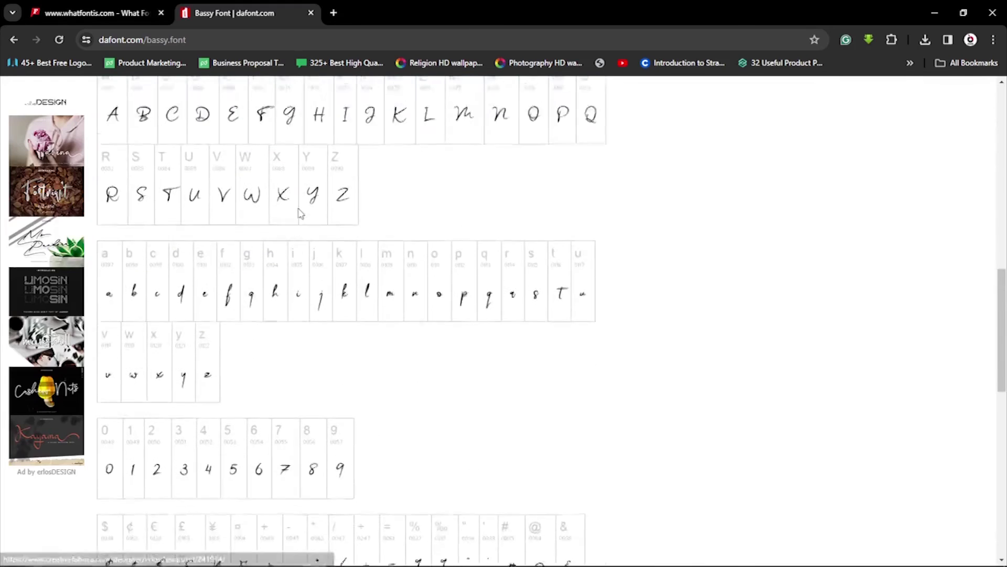
{"action": "scroll", "coordinate": [291, 214], "scroll_direction": "up", "scroll_amount": 10}
{"action": "scroll", "coordinate": [215, 223], "scroll_direction": "down", "scroll_amount": 6}
{"action": "scroll", "coordinate": [231, 242], "scroll_direction": "down", "scroll_amount": 15}
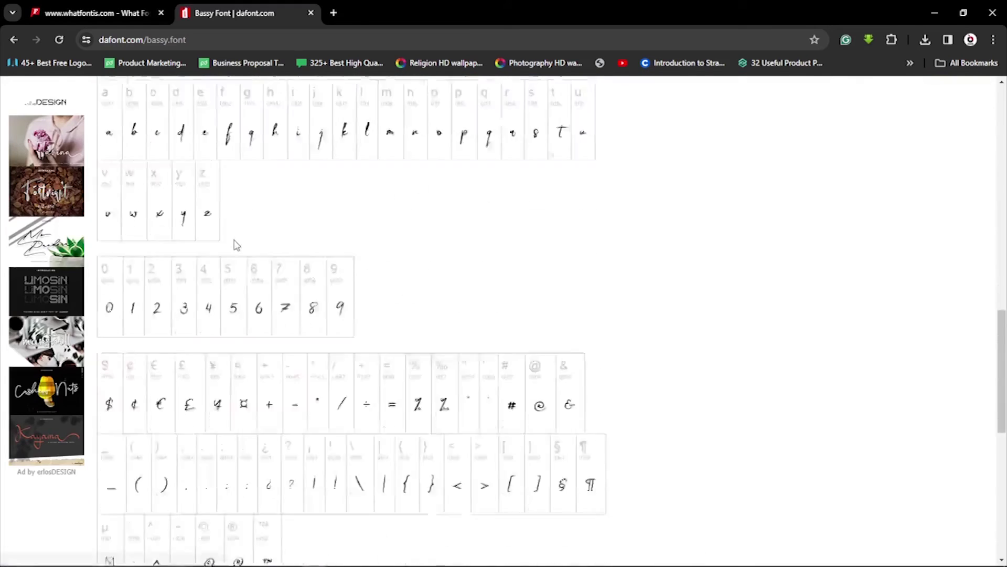
{"action": "scroll", "coordinate": [236, 241], "scroll_direction": "up", "scroll_amount": 15}
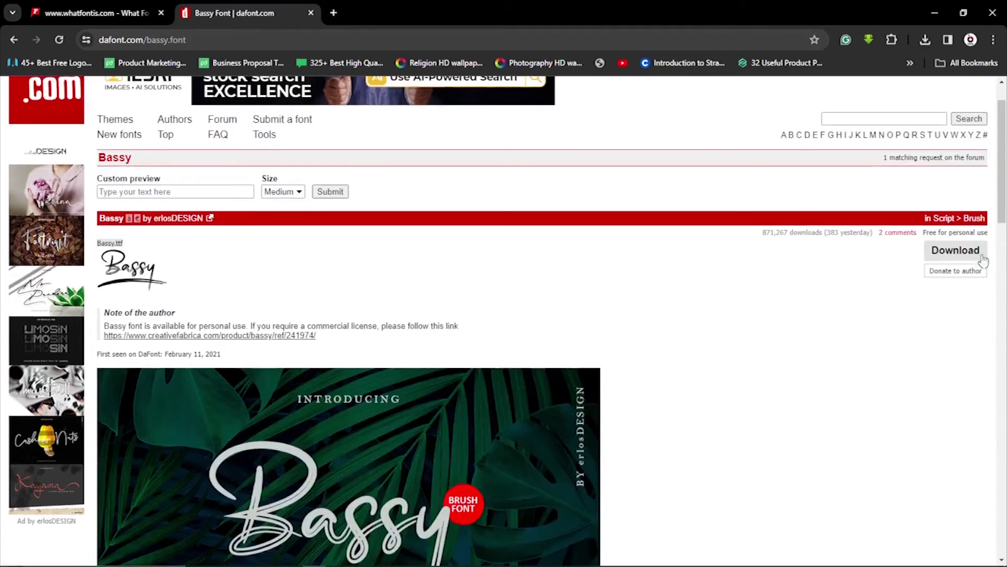
{"action": "scroll", "coordinate": [337, 360], "scroll_direction": "down", "scroll_amount": 20}
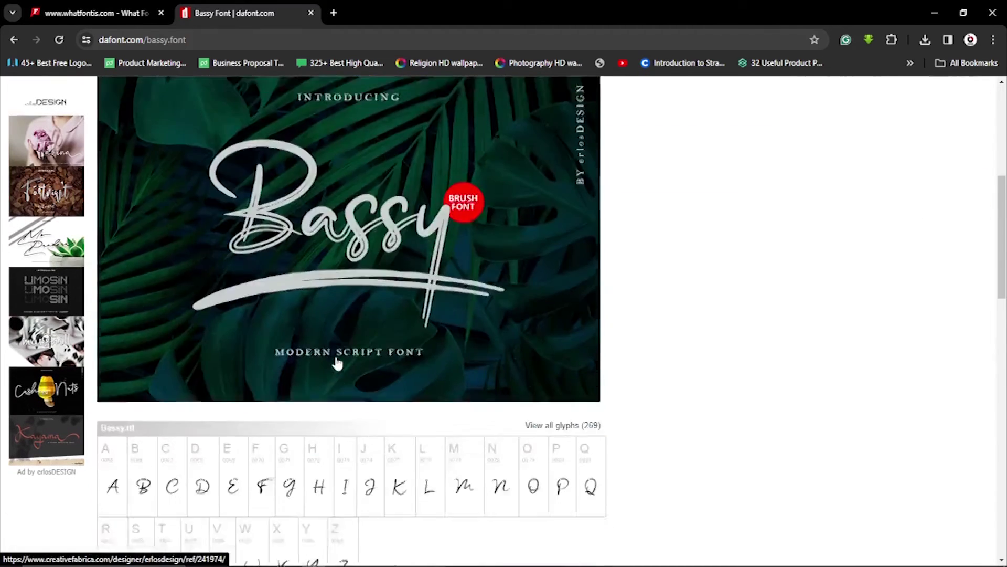
{"action": "scroll", "coordinate": [262, 351], "scroll_direction": "up", "scroll_amount": 7}
{"action": "scroll", "coordinate": [257, 351], "scroll_direction": "up", "scroll_amount": 10}
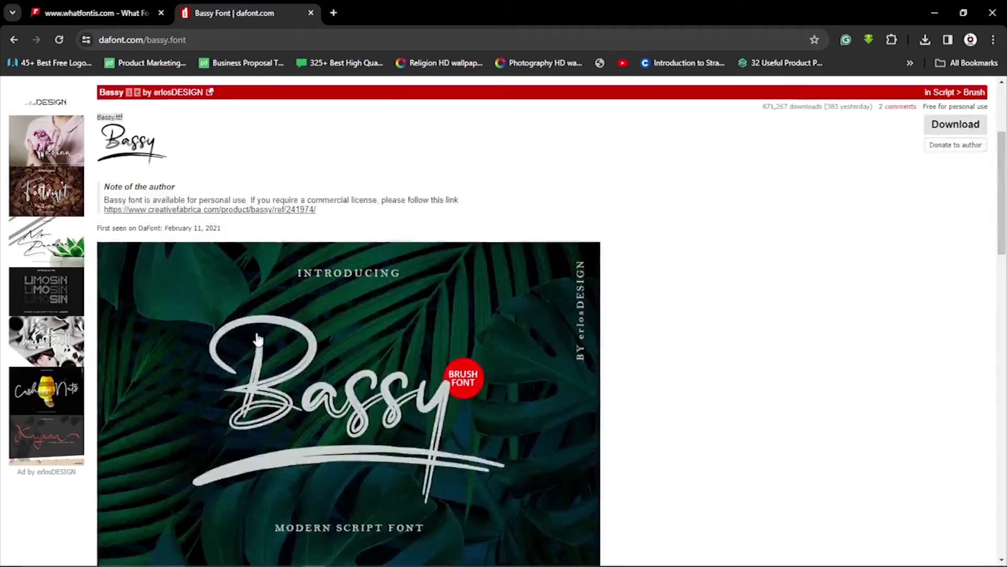
{"action": "scroll", "coordinate": [243, 341], "scroll_direction": "down", "scroll_amount": 13}
{"action": "scroll", "coordinate": [252, 342], "scroll_direction": "up", "scroll_amount": 15}
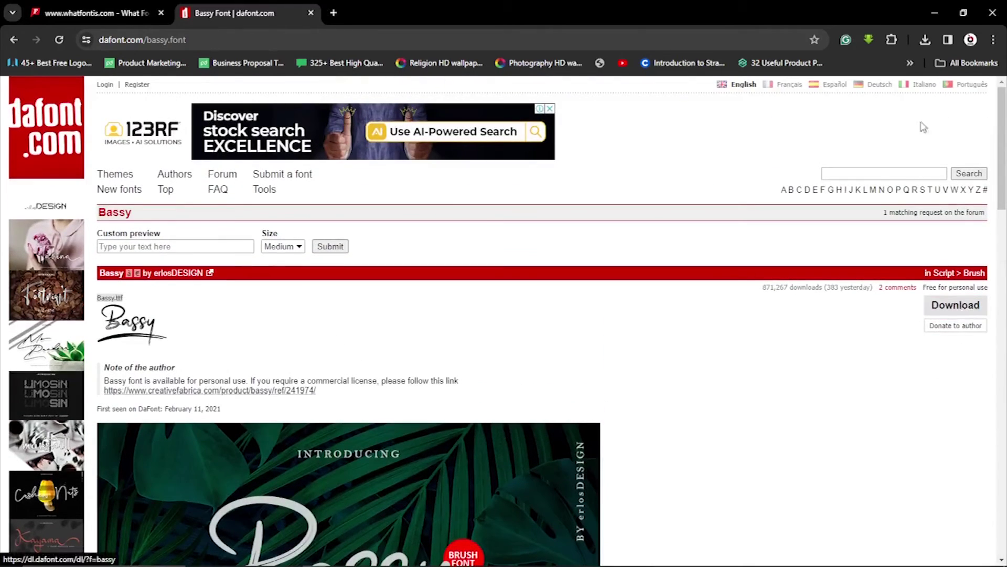
{"action": "left_click", "coordinate": [925, 40]}
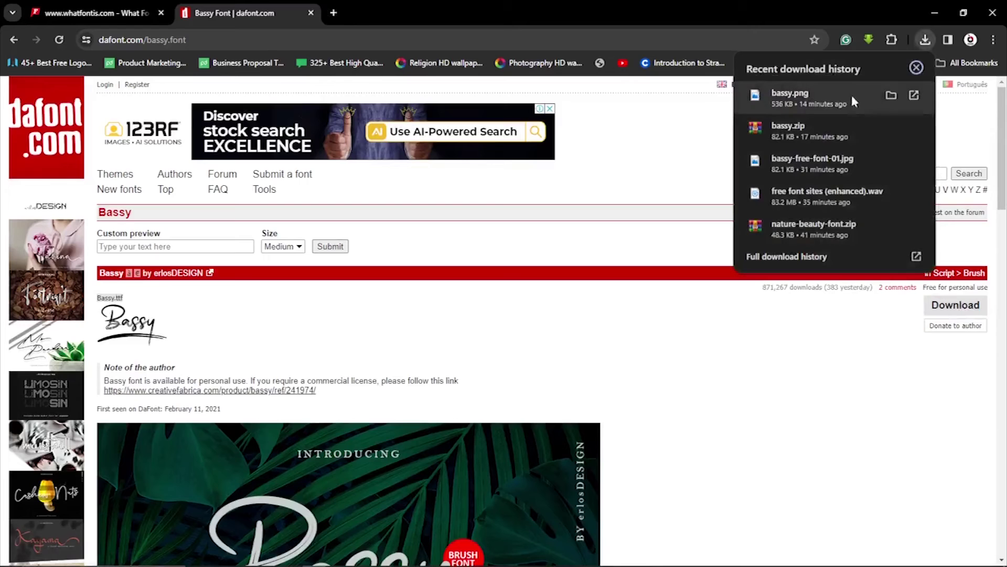
{"action": "left_click", "coordinate": [892, 127]}
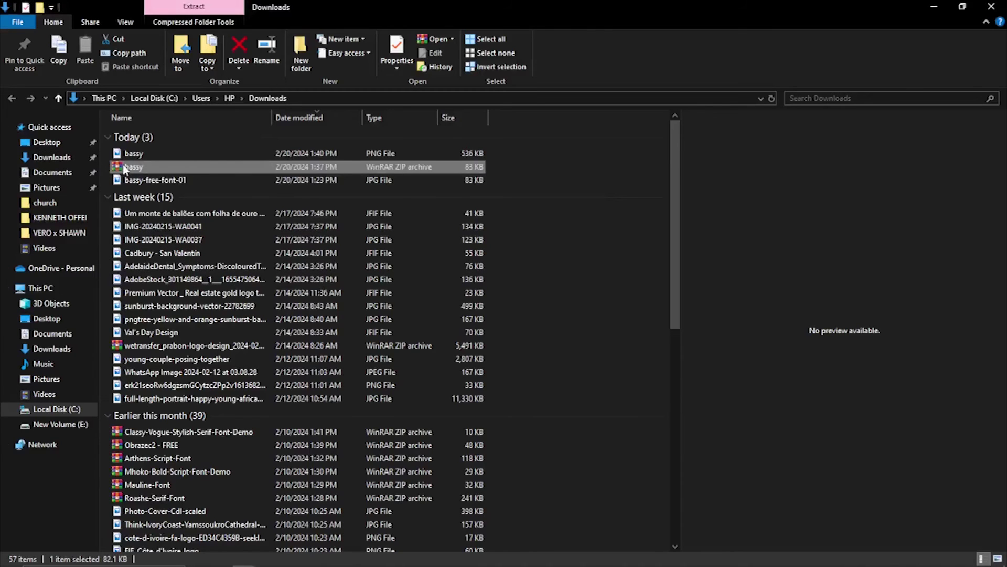
- Install Bassy.ttf from bassy.zip, replacing the existing copy, then close the preview and archive
{"action": "double_click", "coordinate": [126, 167]}
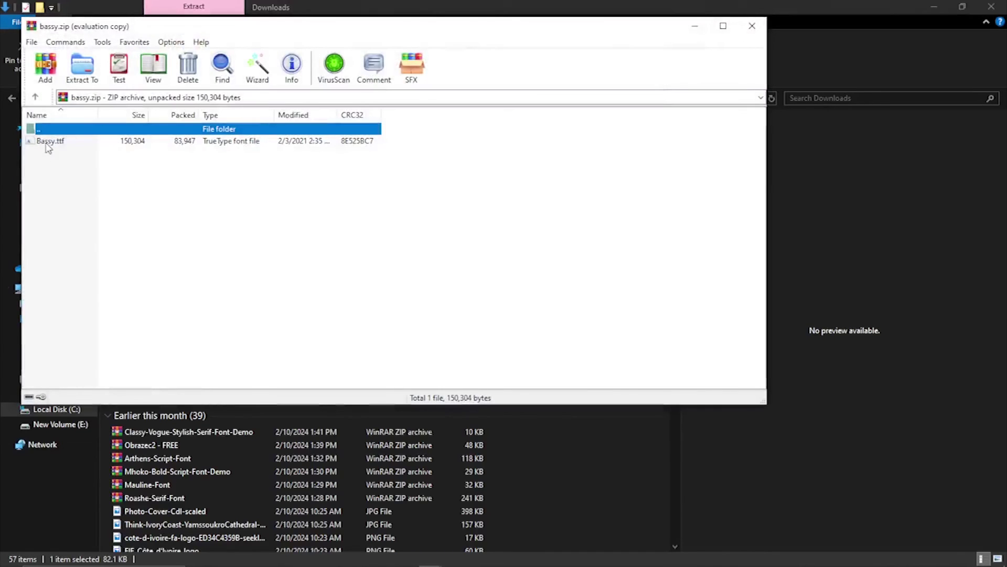
{"action": "double_click", "coordinate": [50, 141]}
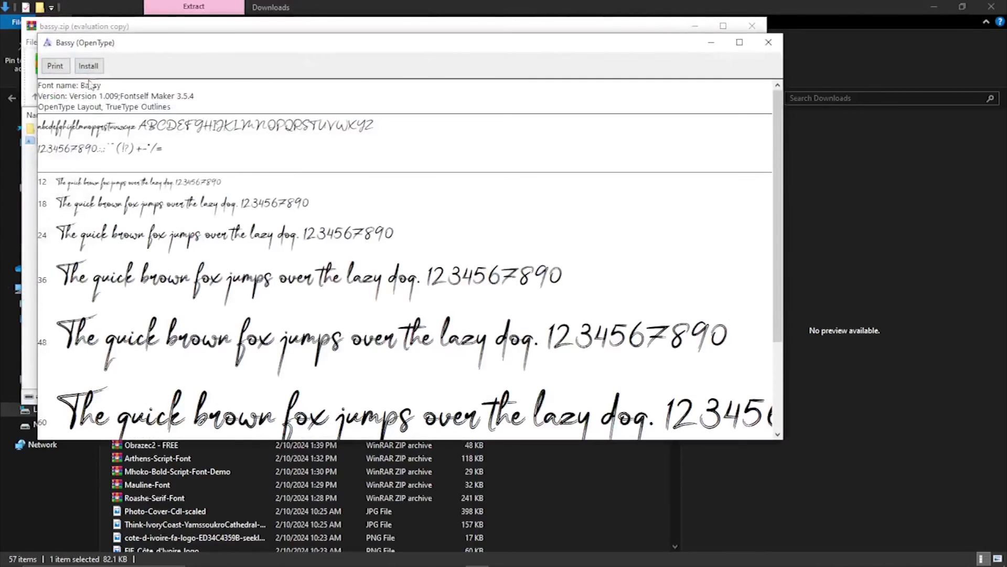
{"action": "left_click", "coordinate": [88, 66]}
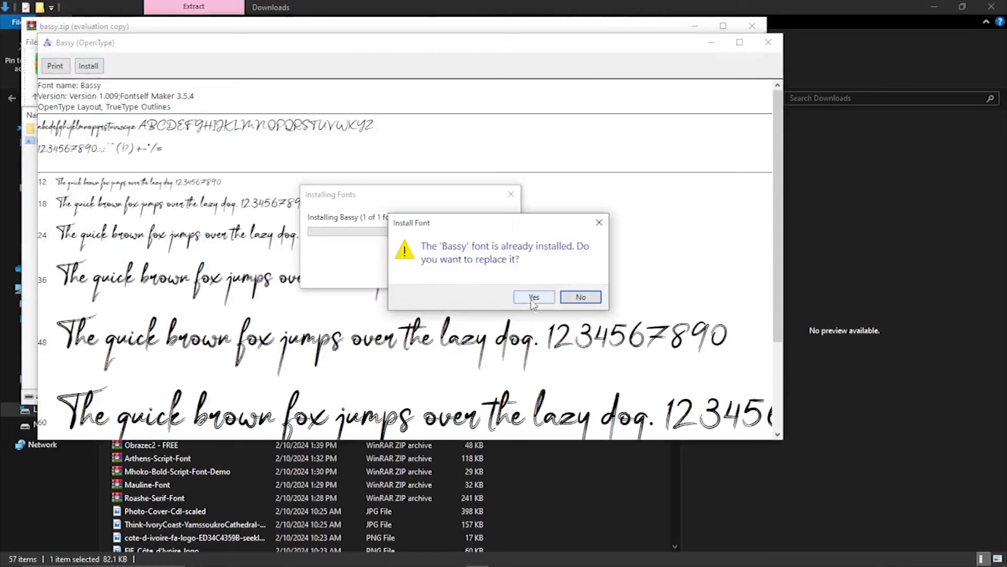
{"action": "left_click", "coordinate": [535, 297]}
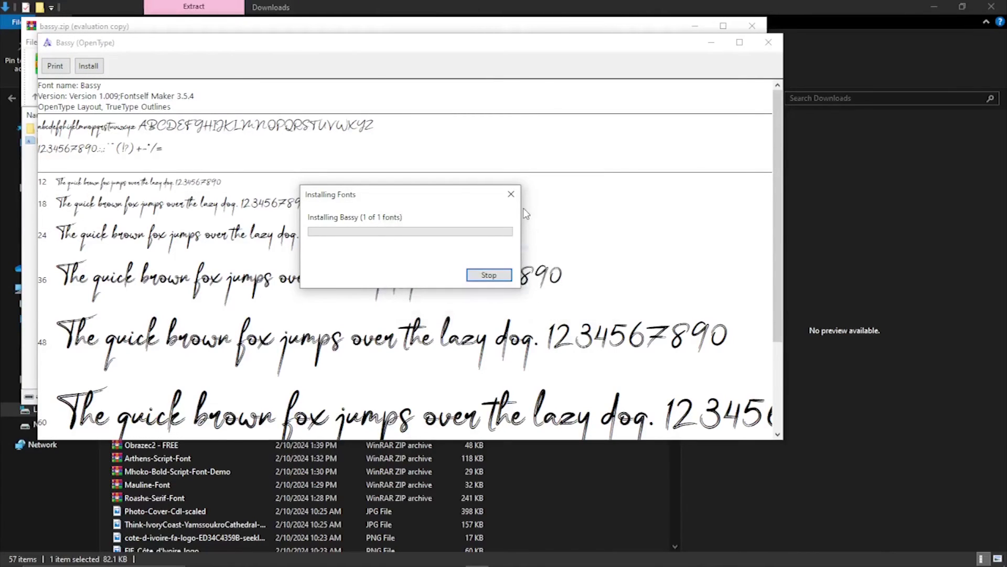
{"action": "left_click", "coordinate": [766, 43]}
{"action": "left_click", "coordinate": [758, 28]}
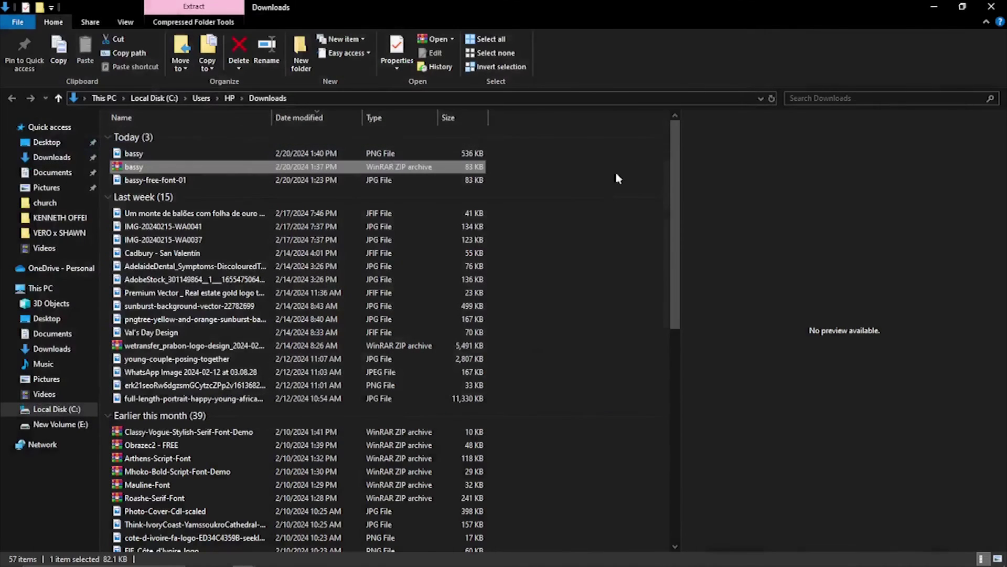
- In the Photoshop document, select all the Bassy text and set it to Gotham Ultra
{"action": "mouse_move", "coordinate": [407, 562]}
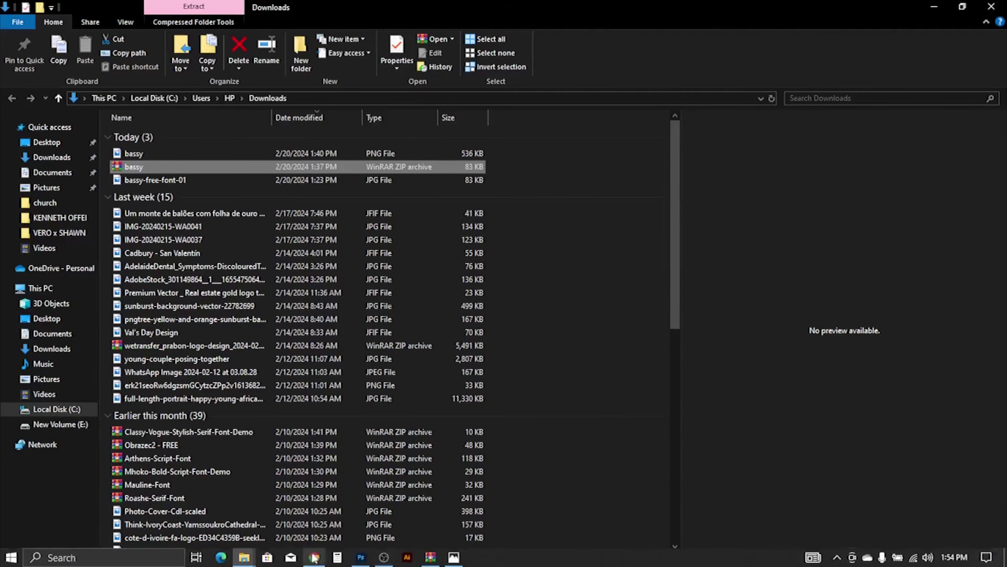
{"action": "left_click", "coordinate": [360, 558]}
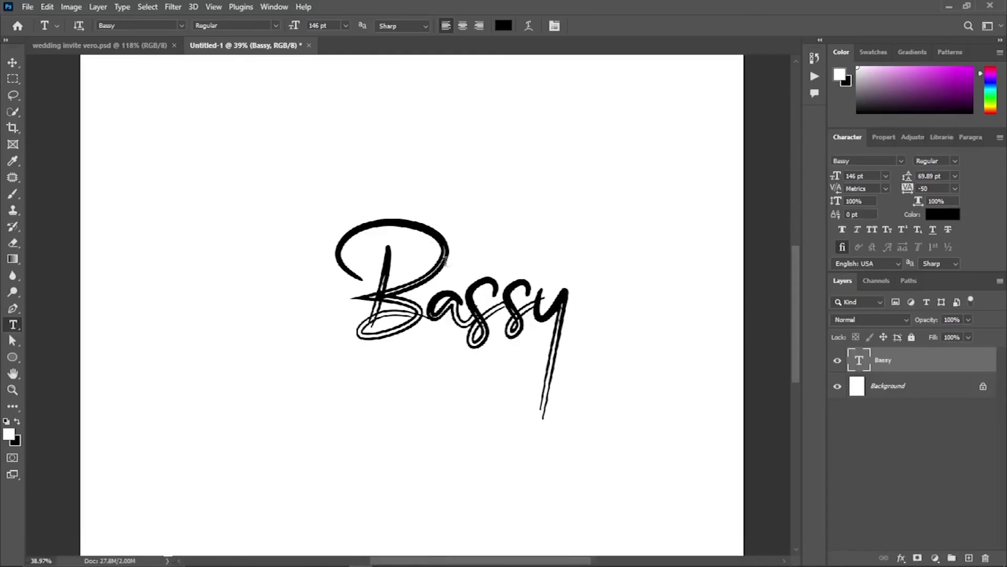
{"action": "left_click", "coordinate": [442, 310]}
{"action": "key", "text": "ctrl+a"}
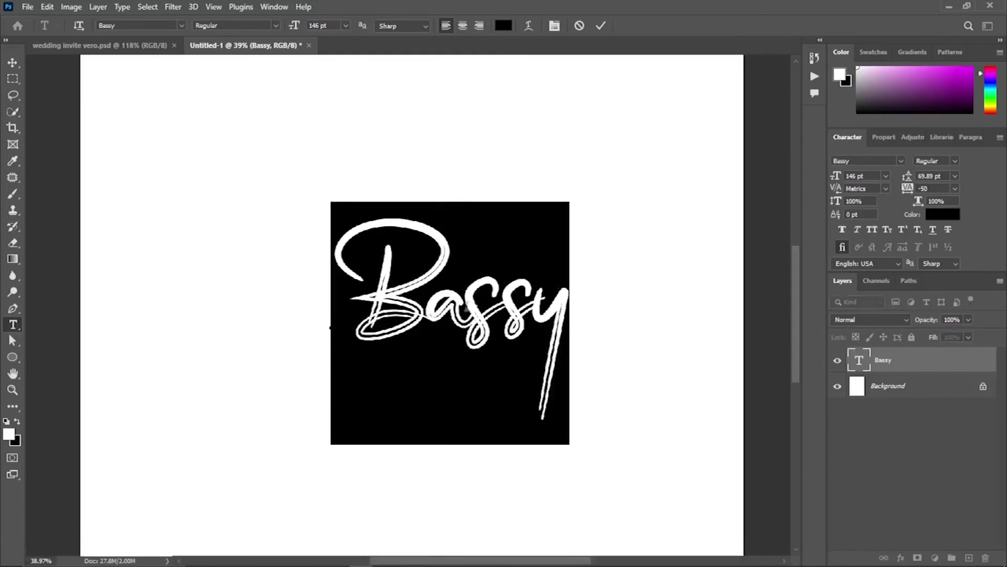
{"action": "left_click", "coordinate": [901, 160]}
{"action": "type", "text": "Gotham"}
{"action": "key", "text": "Return"}
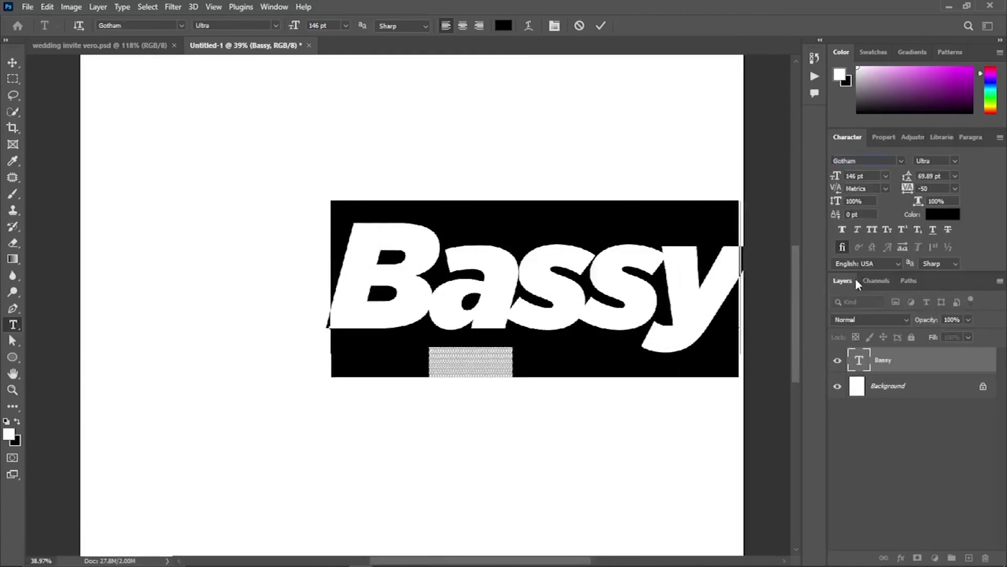
{"action": "left_click", "coordinate": [601, 26]}
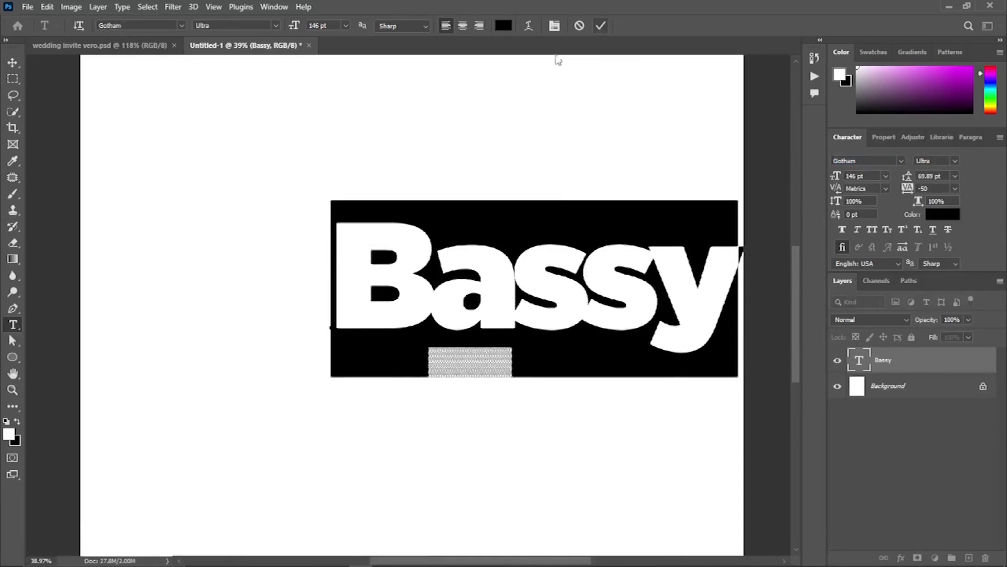
- Move the Bassy text left of centre and change its font to Bassy Regular
{"action": "key", "text": "v"}
{"action": "left_click_drag", "start_coordinate": [501, 326], "coordinate": [347, 300]}
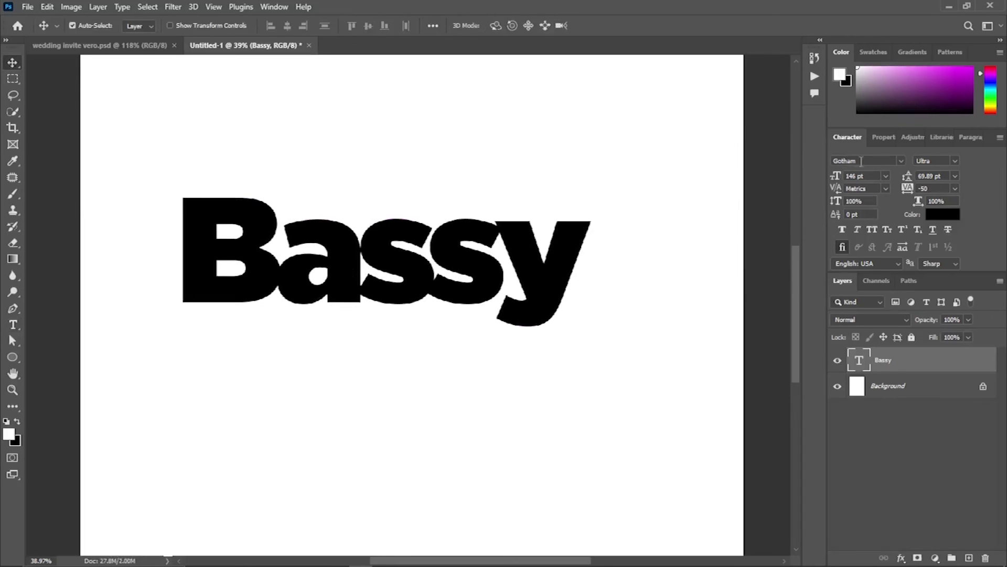
{"action": "left_click", "coordinate": [860, 161]}
{"action": "type", "text": "bassy"}
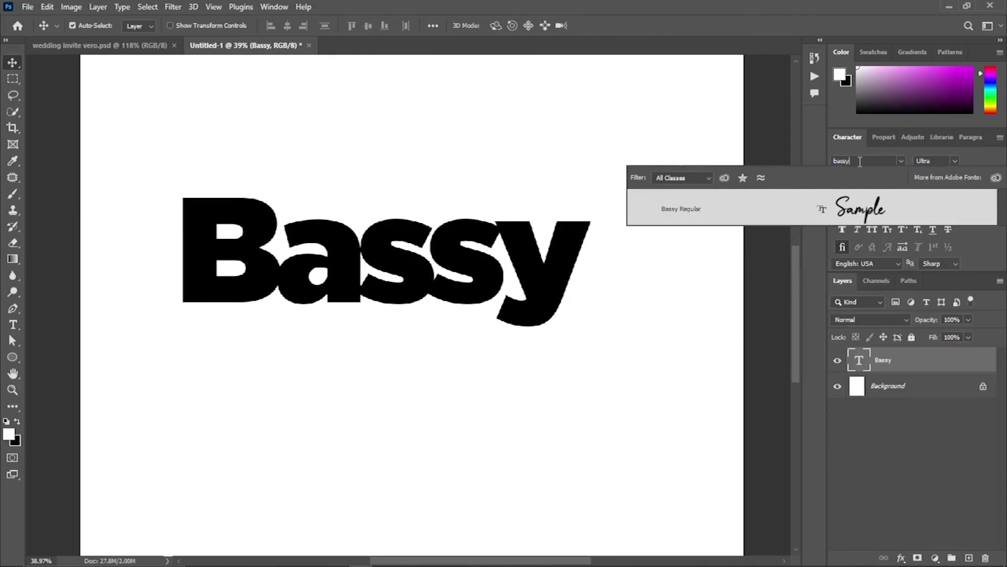
{"action": "key", "text": "Return"}
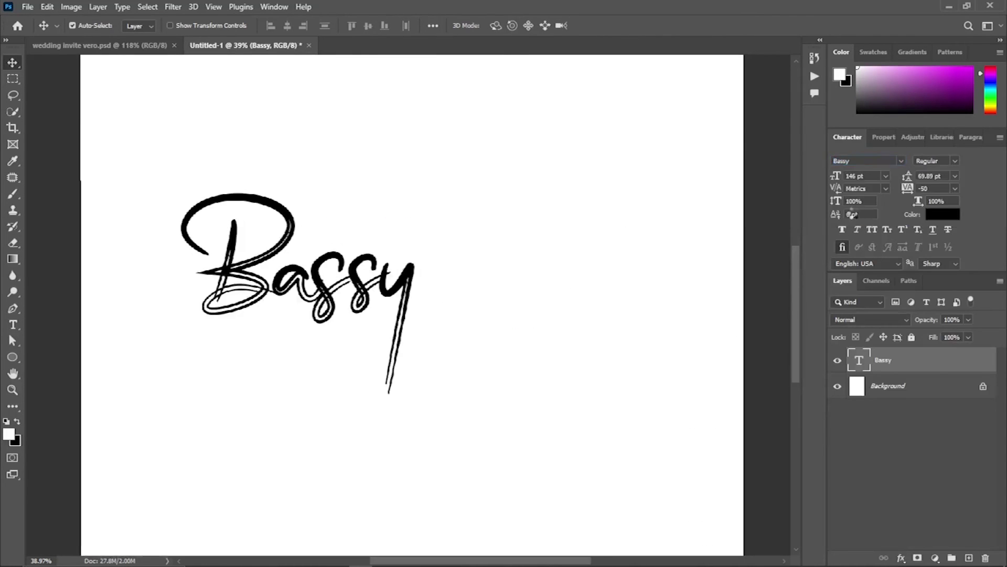